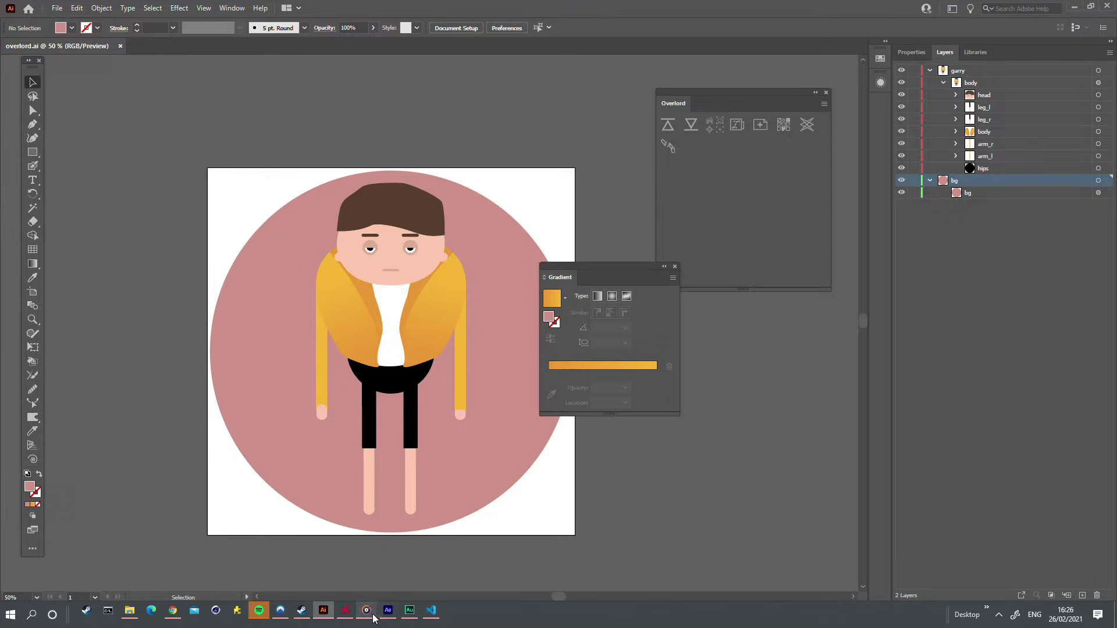
- Import overlord.ai as a composition and open the nested overlord composition
click(388, 610)
key(ctrl+i)
double_click(240, 110)
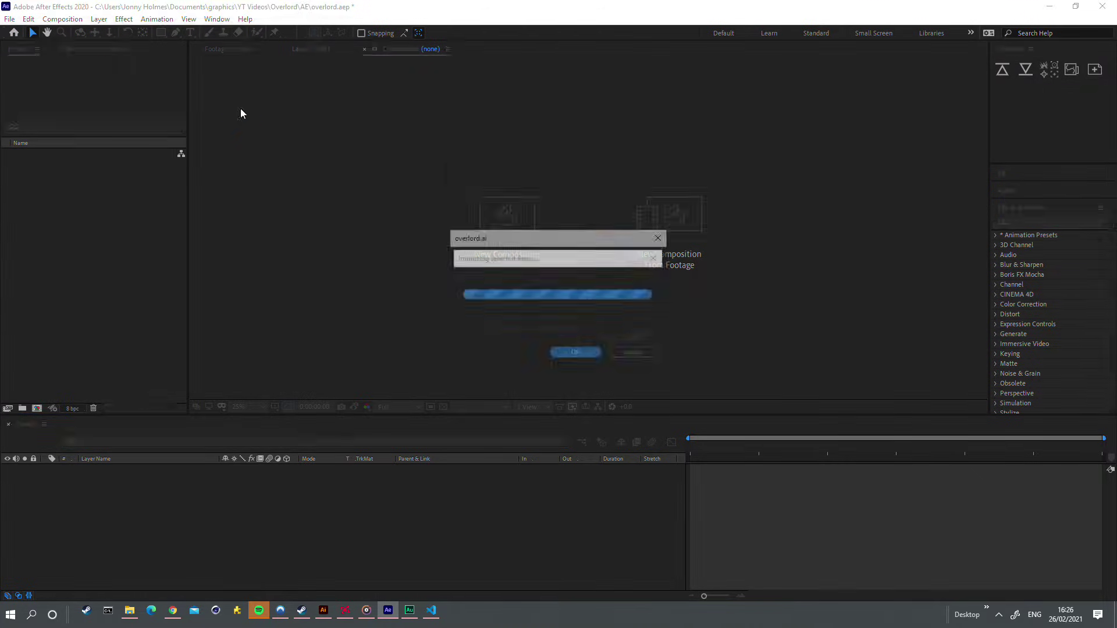
double_click(71, 163)
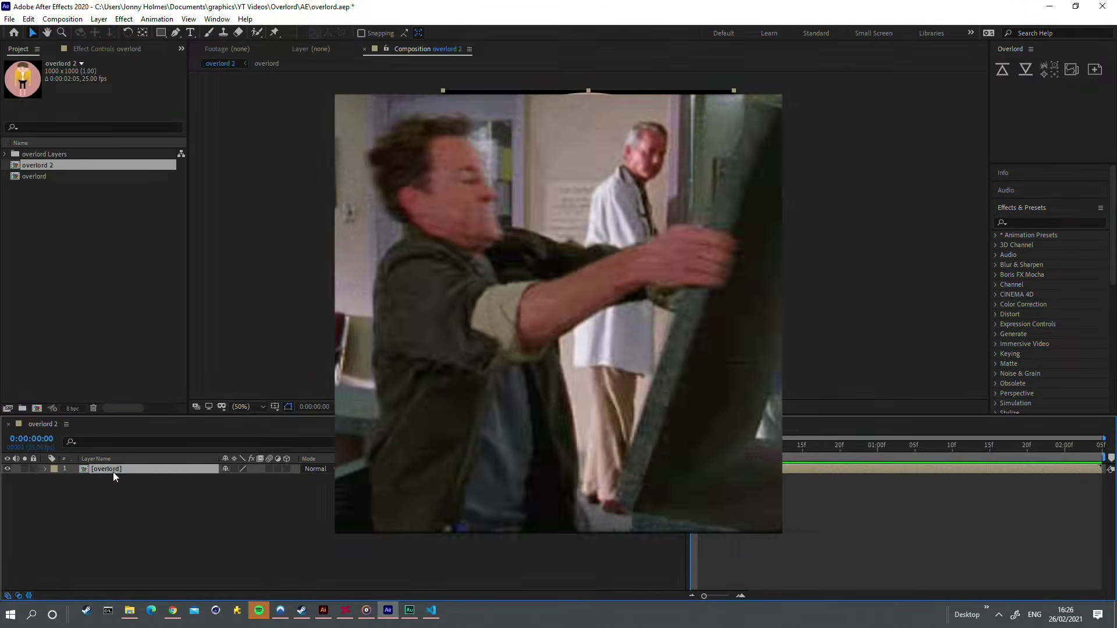
double_click(113, 472)
click(113, 483)
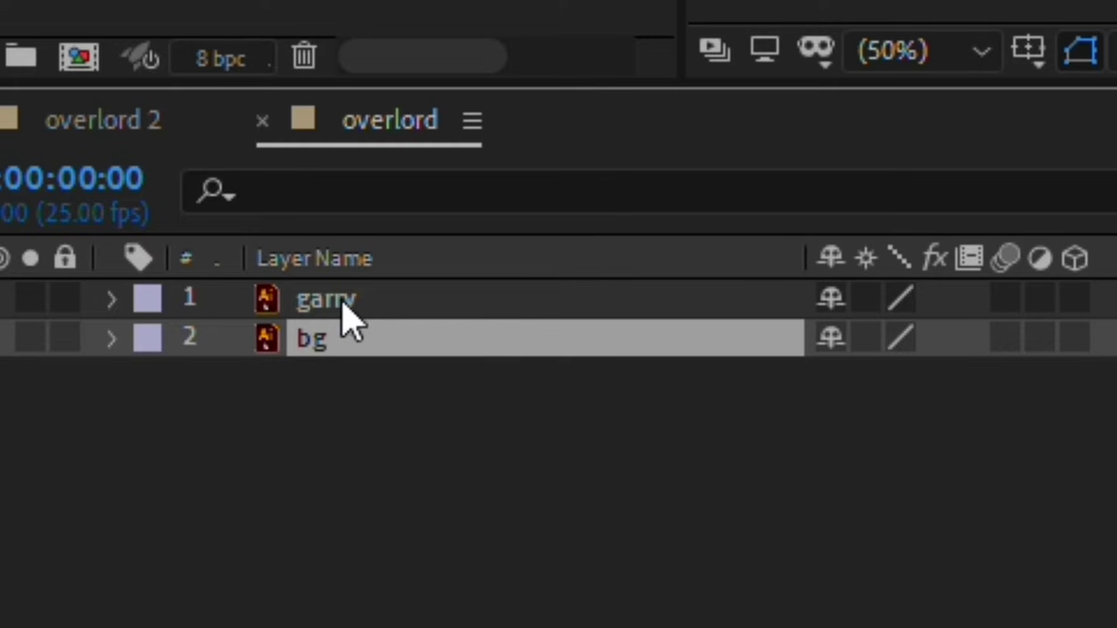
- Convert the garry layer with Create Shapes from Vector Layer, then view the comp at 100%
click(403, 304)
right_click(402, 304)
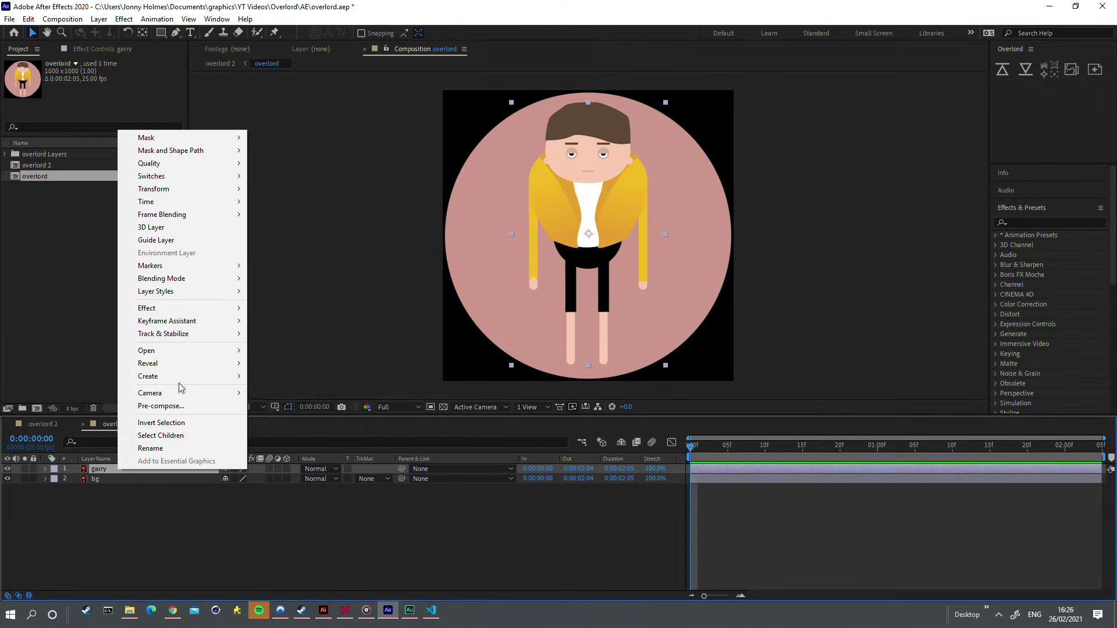
mouse_move(184, 379)
click(306, 414)
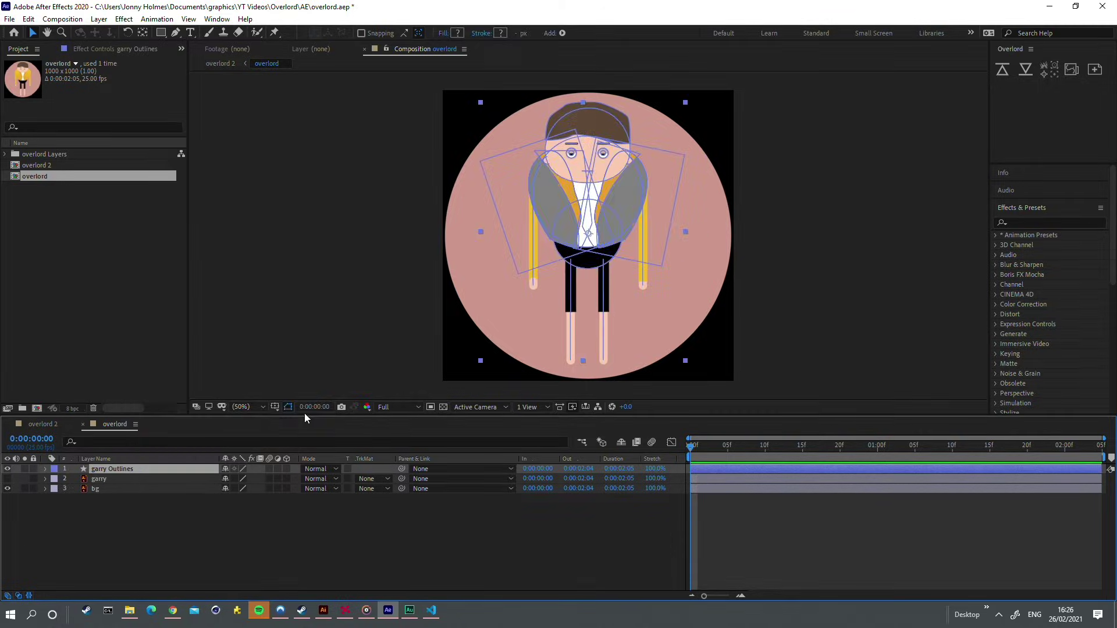
click(424, 284)
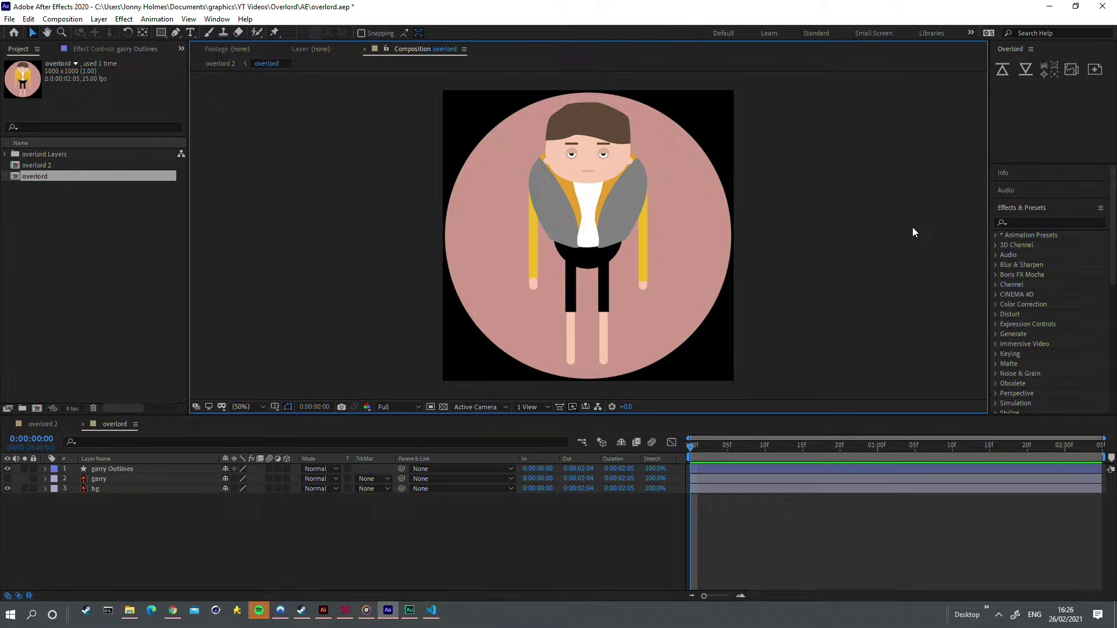
key(slash)
scroll(856, 226, up, 2)
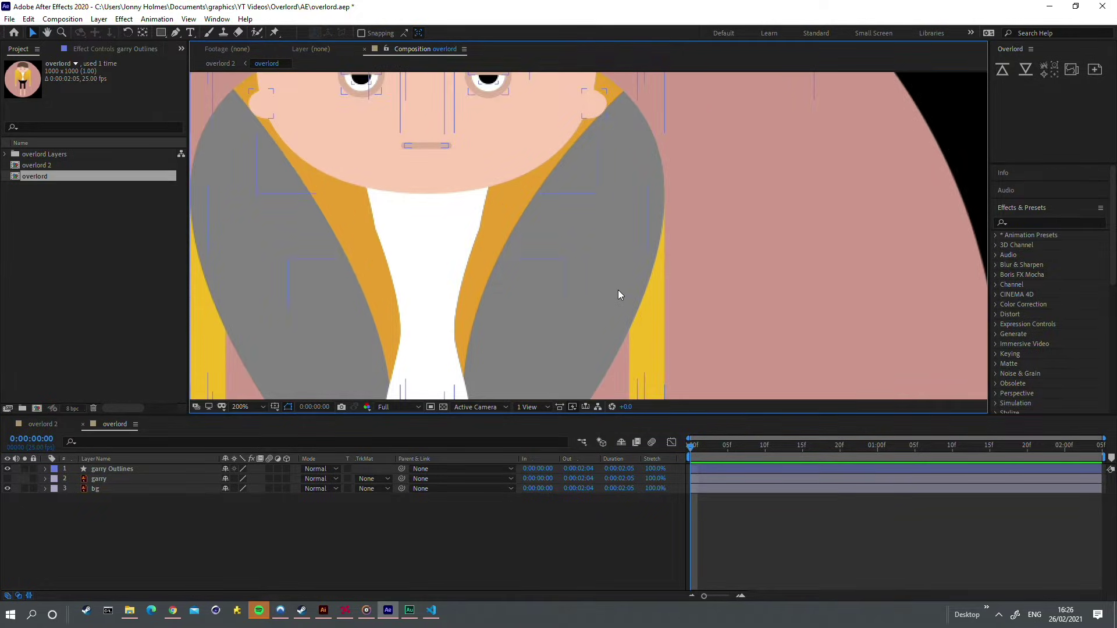
scroll(618, 289, down, 2)
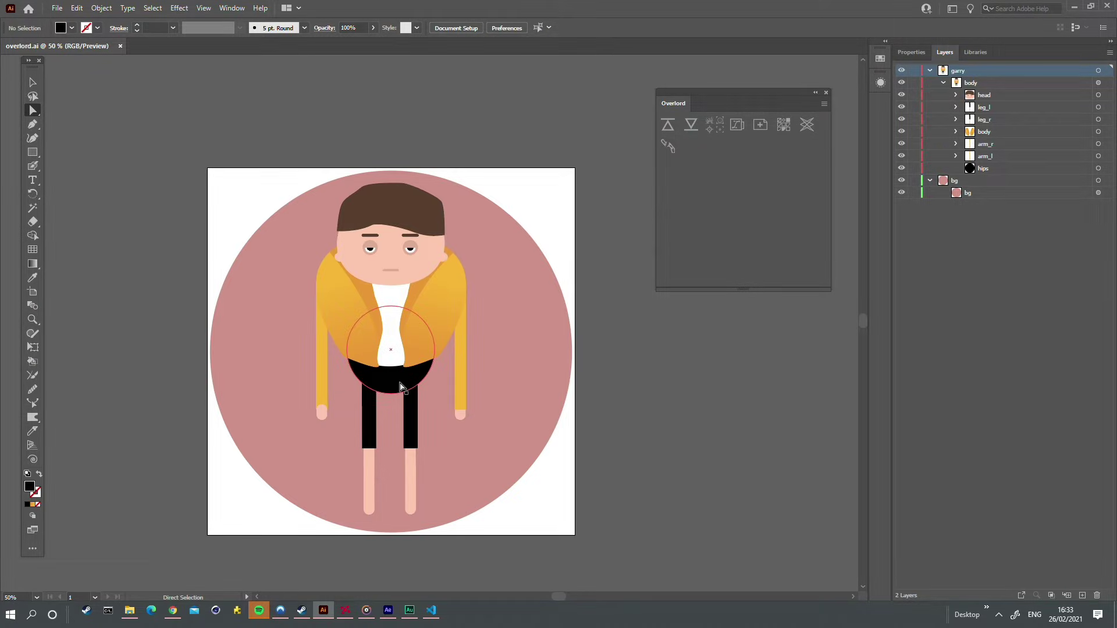
- Push the hips ellipse, then the body group, to After Effects and reveal the body layer's Contents
click(400, 386)
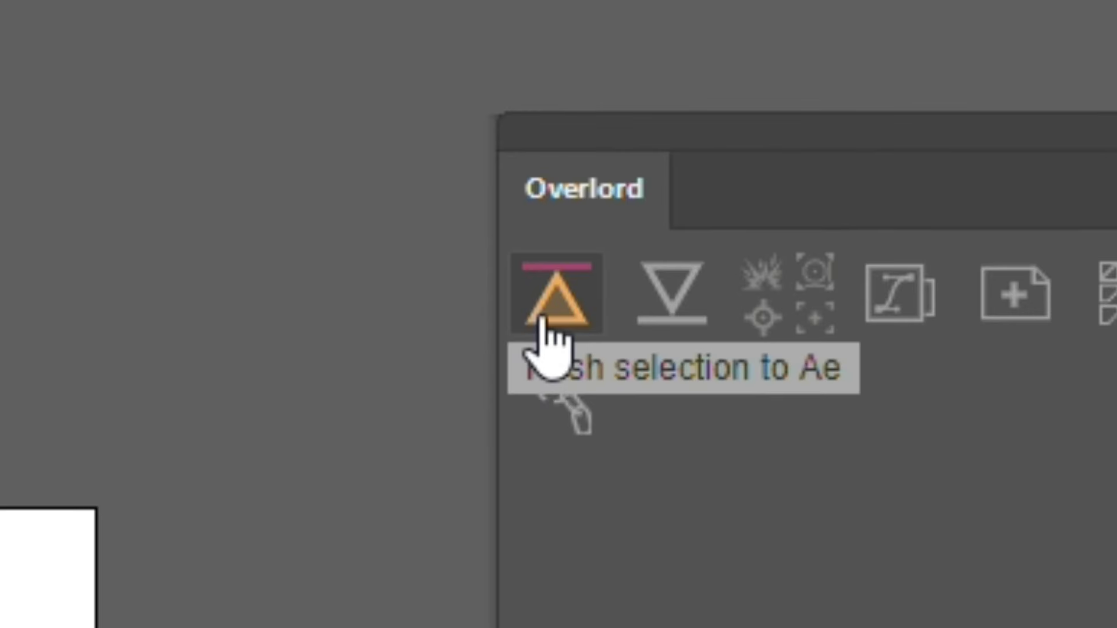
click(541, 320)
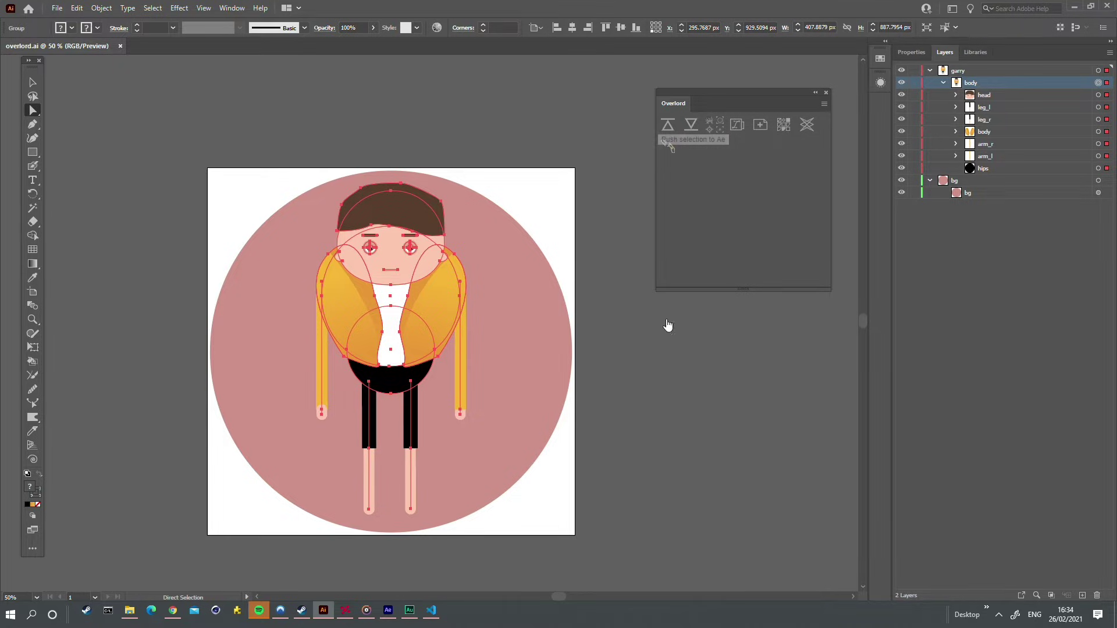
click(667, 125)
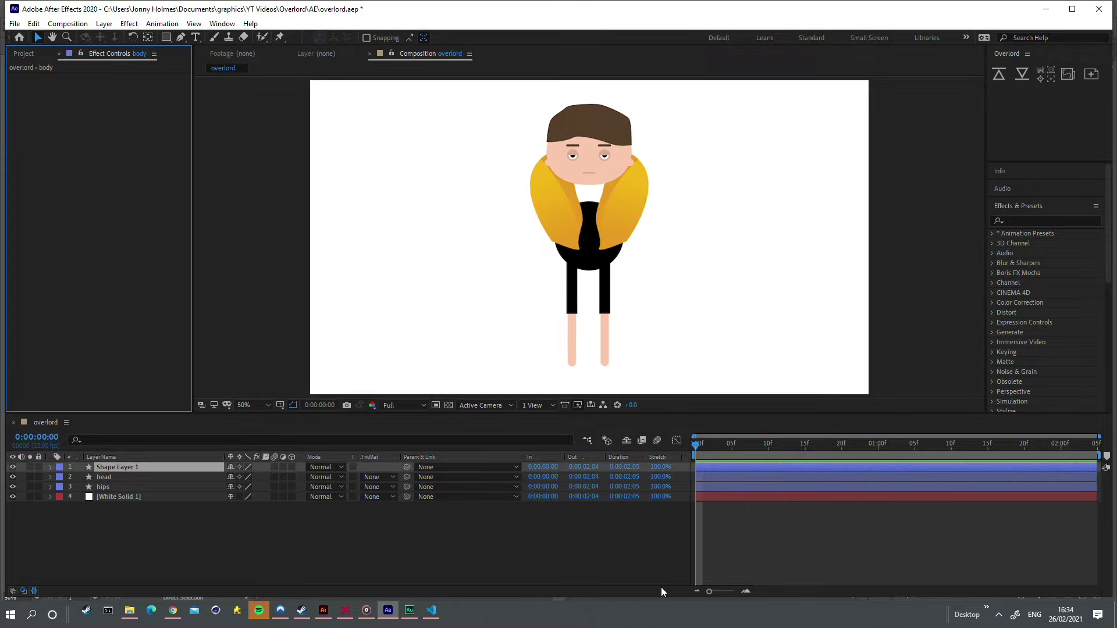
click(50, 467)
click(62, 477)
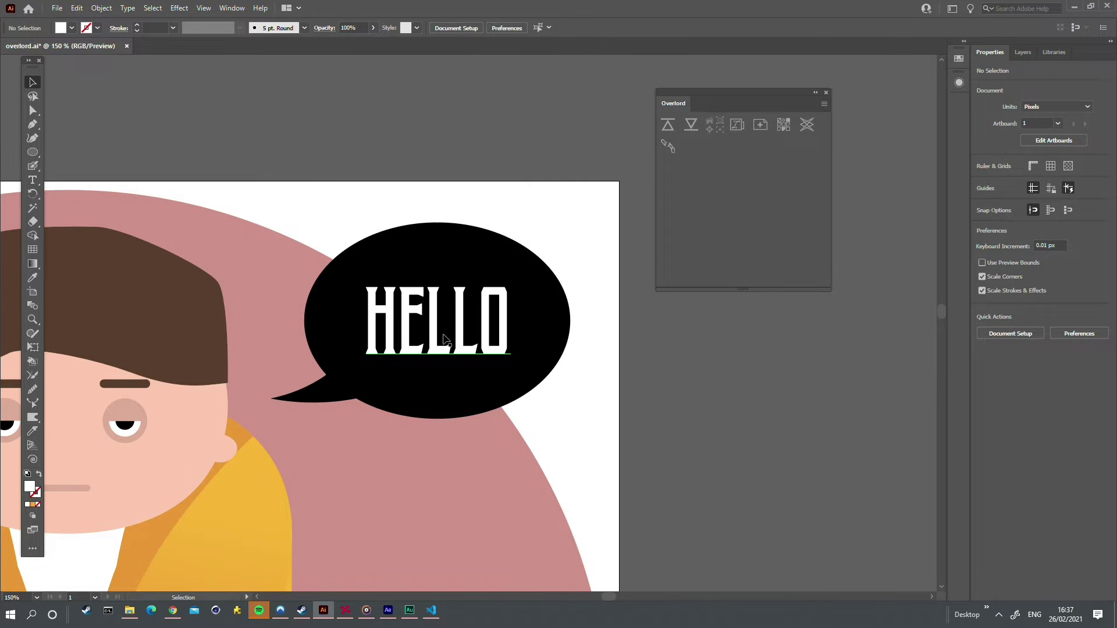
- Push the black bubble and its HELLO text to After Effects, then clear the Illustrator selection
click(436, 317)
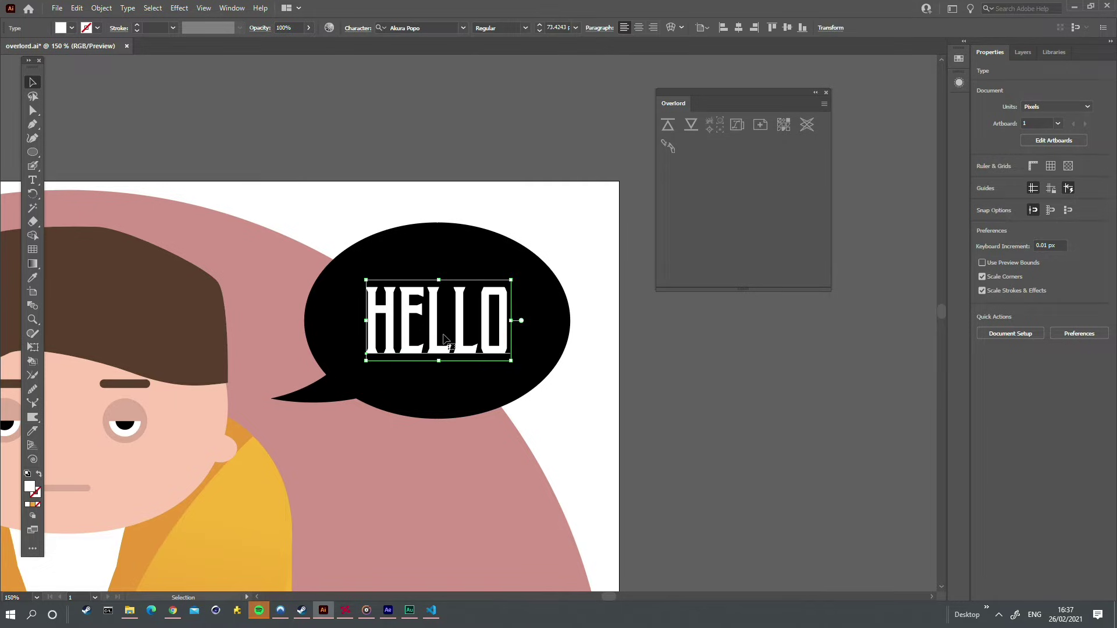
click(669, 125)
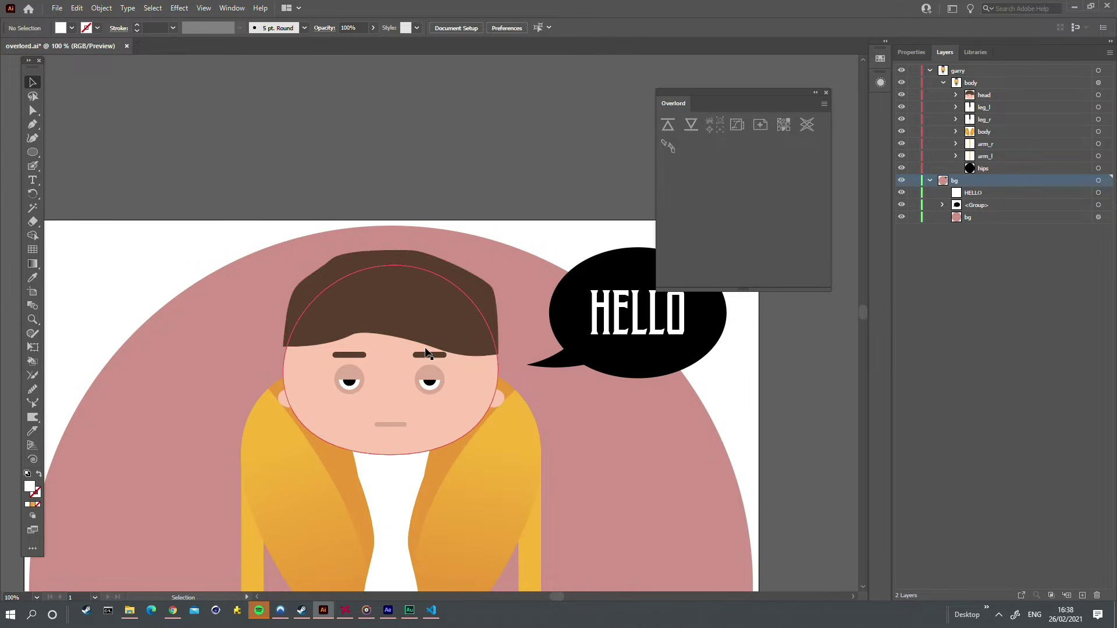
click(427, 353)
key(ctrl+shift+a)
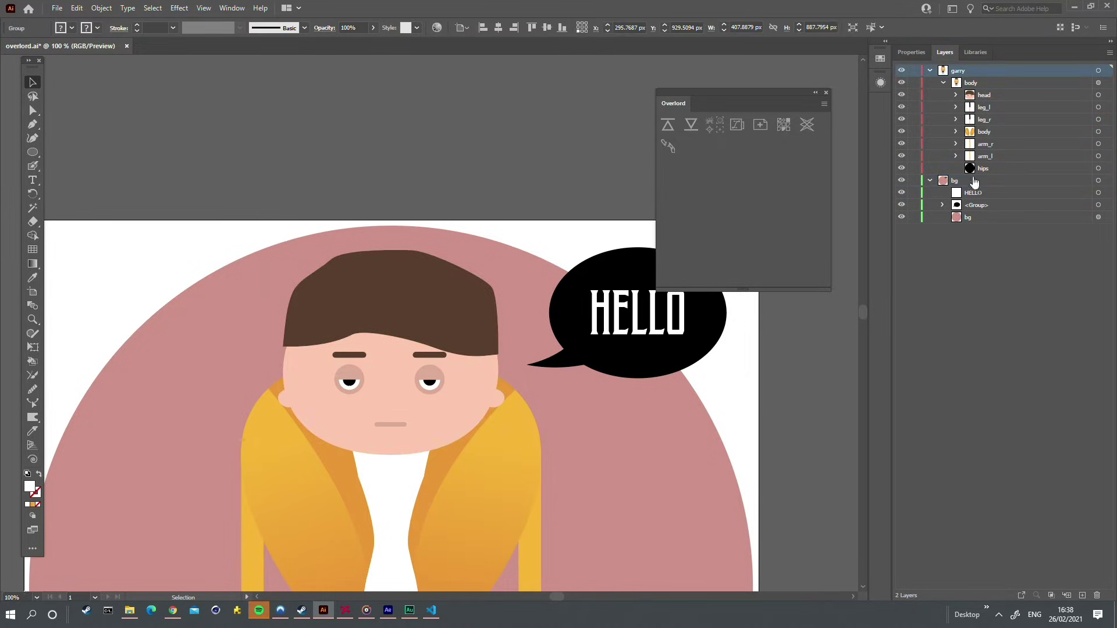
- Pull the head selected in Illustrator into the overlord comp as a head shape layer
click(1106, 98)
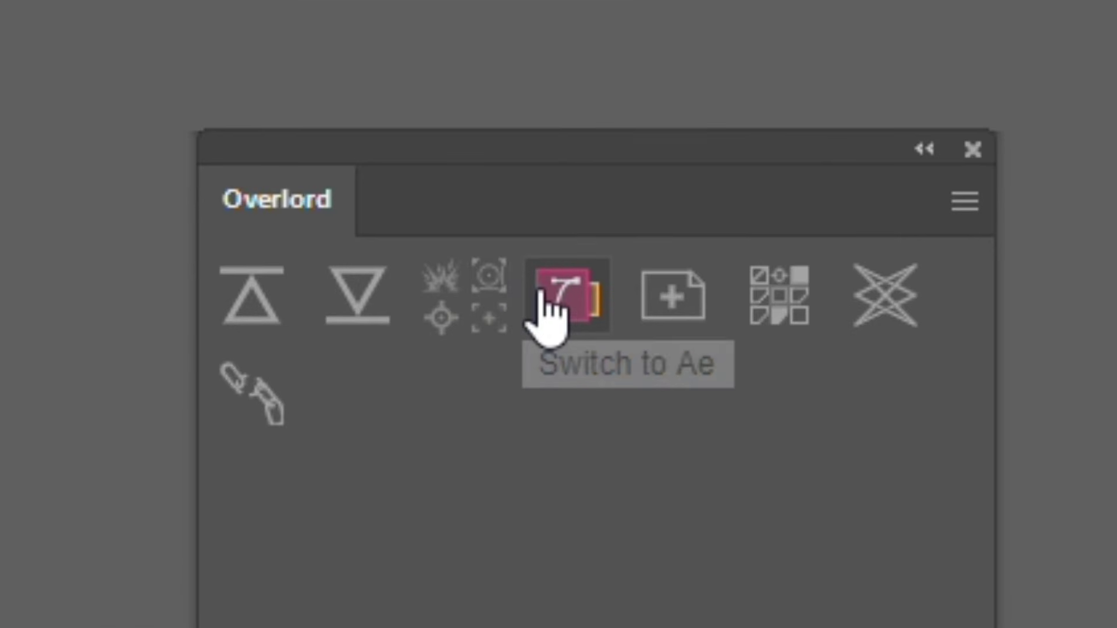
click(540, 293)
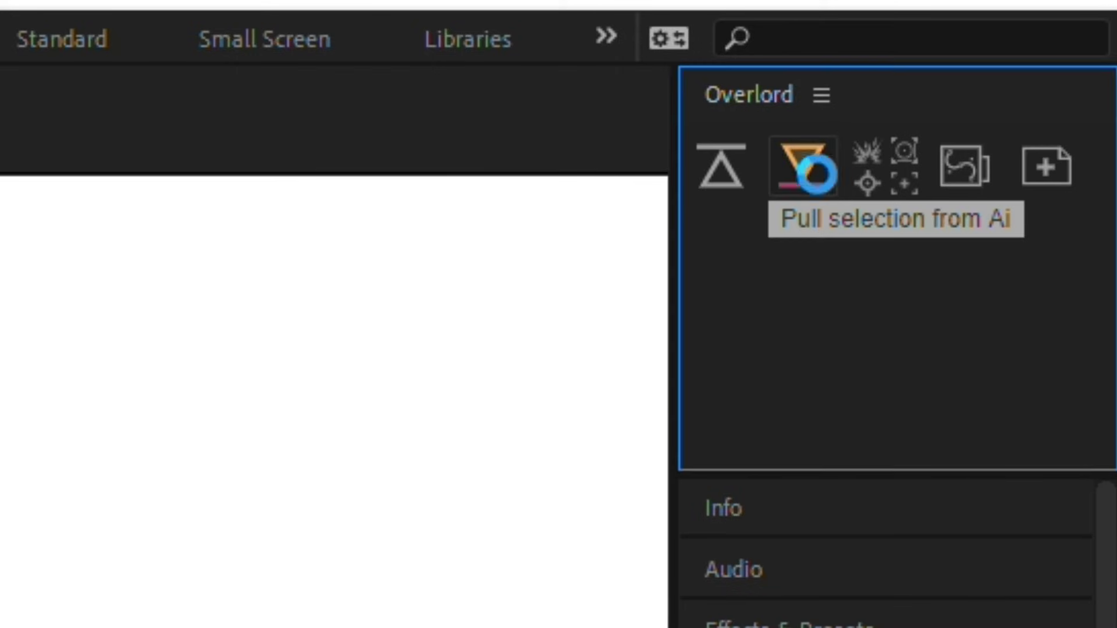
click(1022, 73)
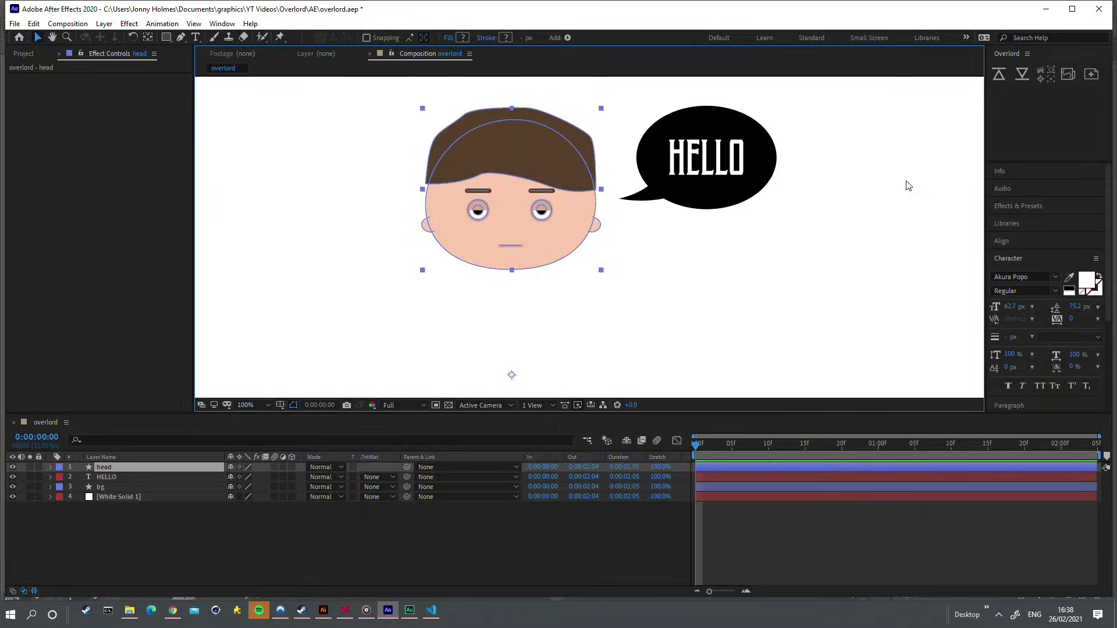
click(118, 496)
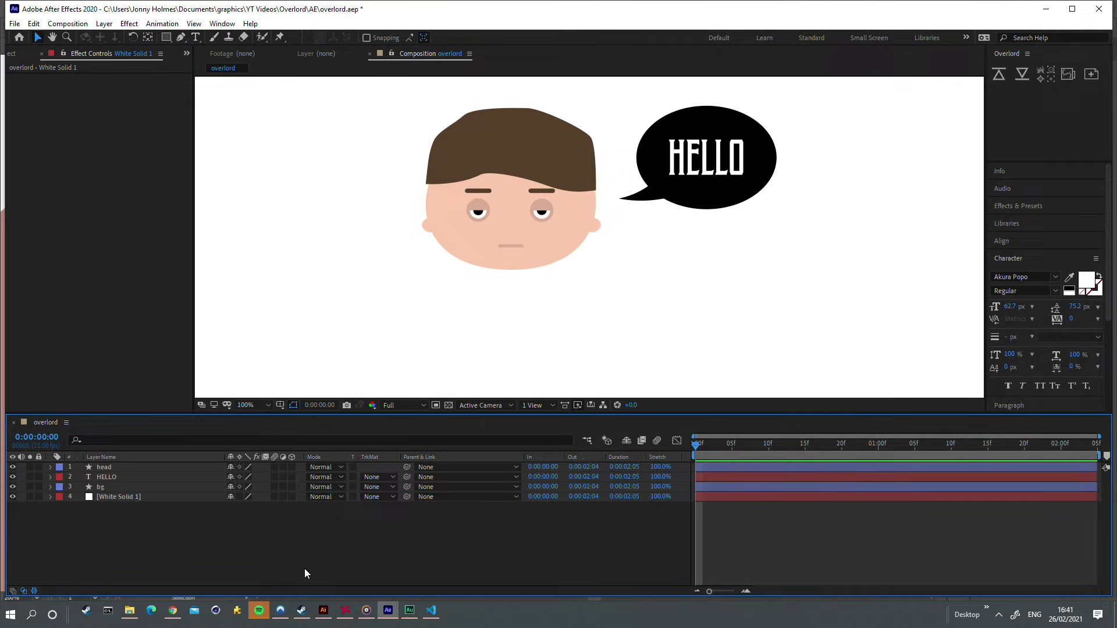
click(106, 469)
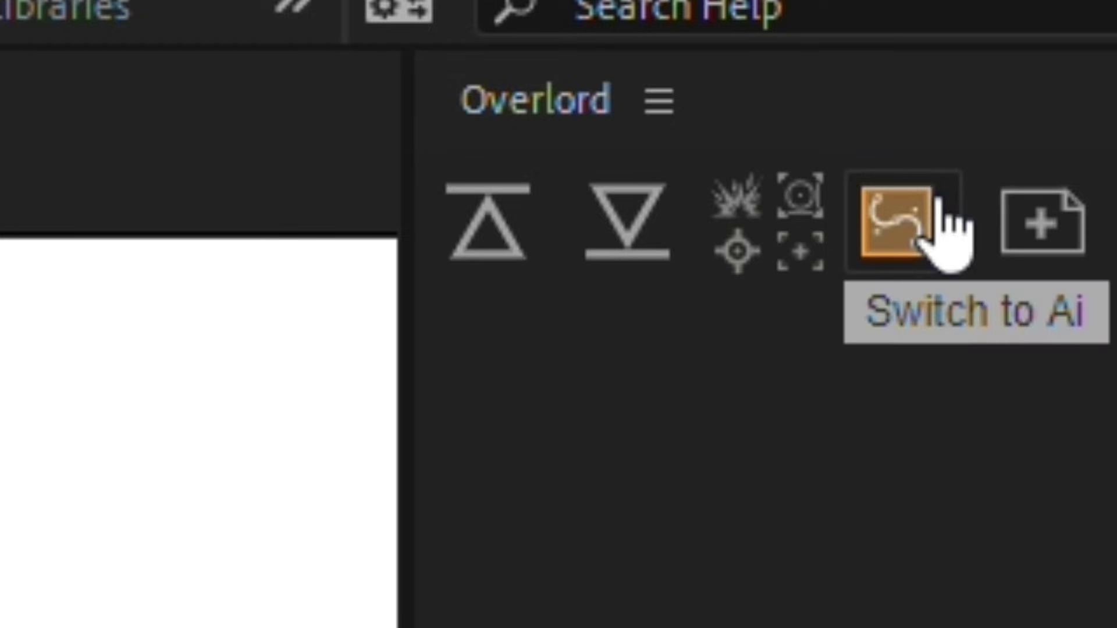
- Push the black moustache from Illustrator into the head layer's contents
click(1073, 76)
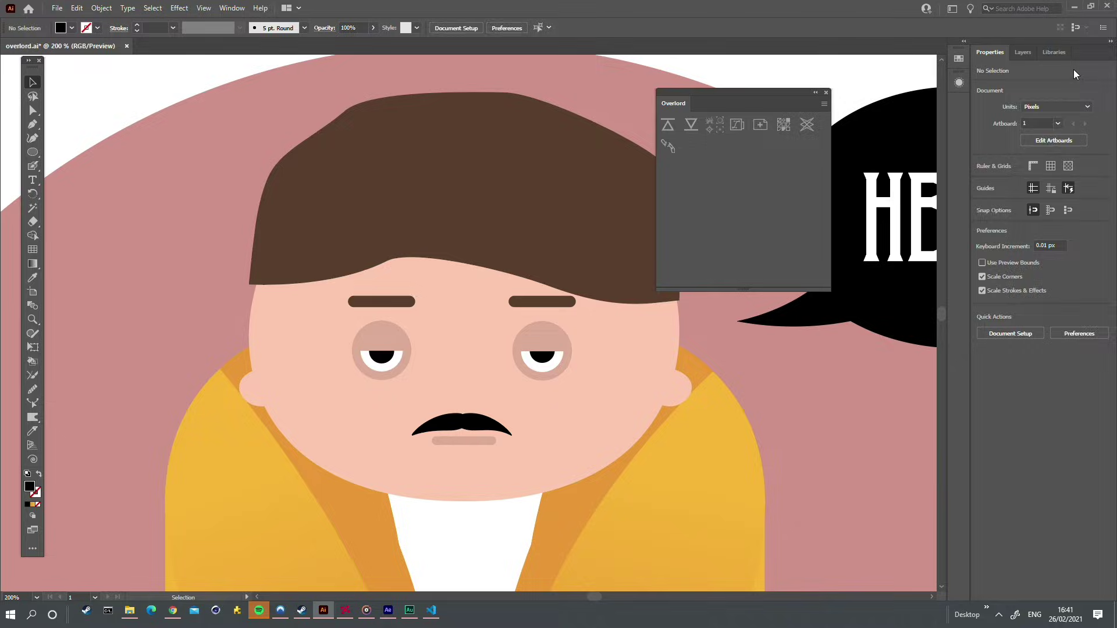
click(669, 128)
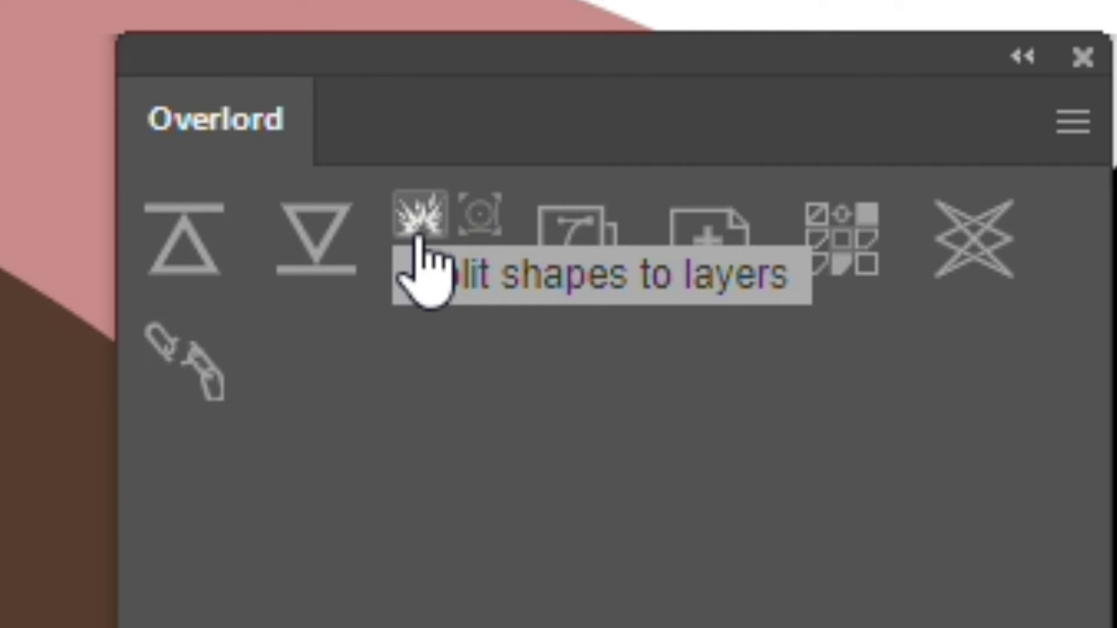
- Push the head with Split shapes to layers enabled, then select the pupil_l layer
click(223, 233)
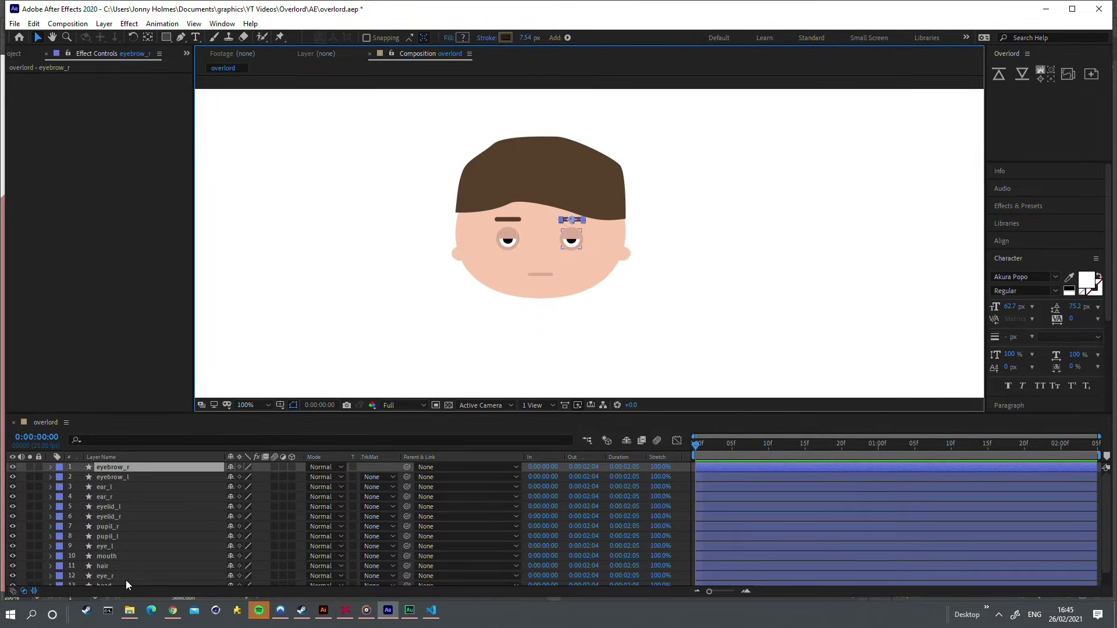
click(161, 536)
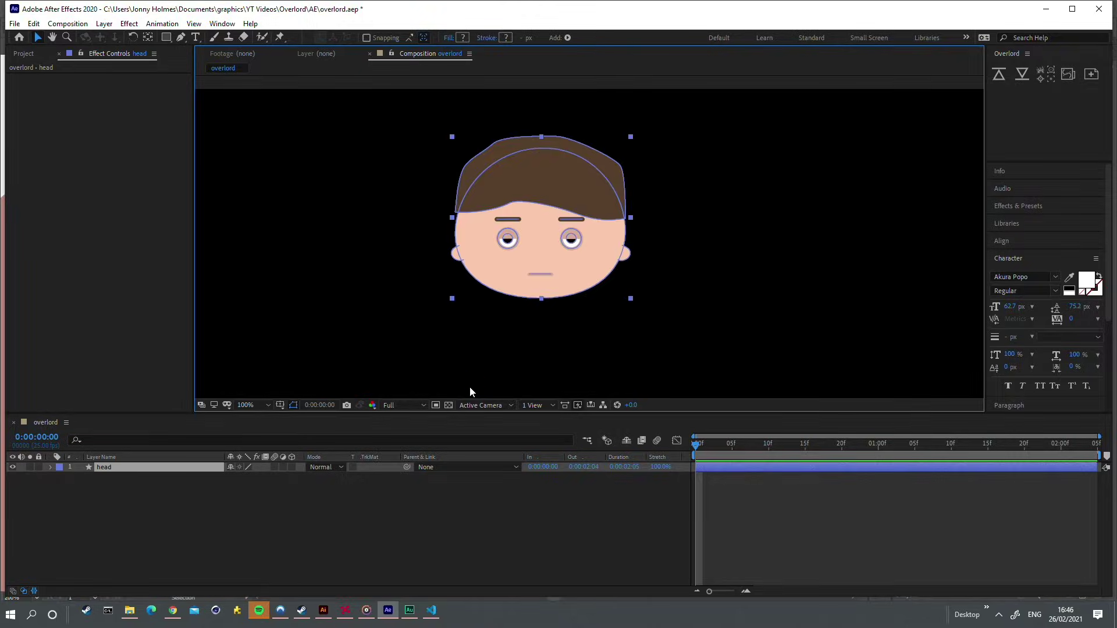
- Push the HELLO bubble as a bg layer with centered anchor points, then select White Solid 2
click(487, 319)
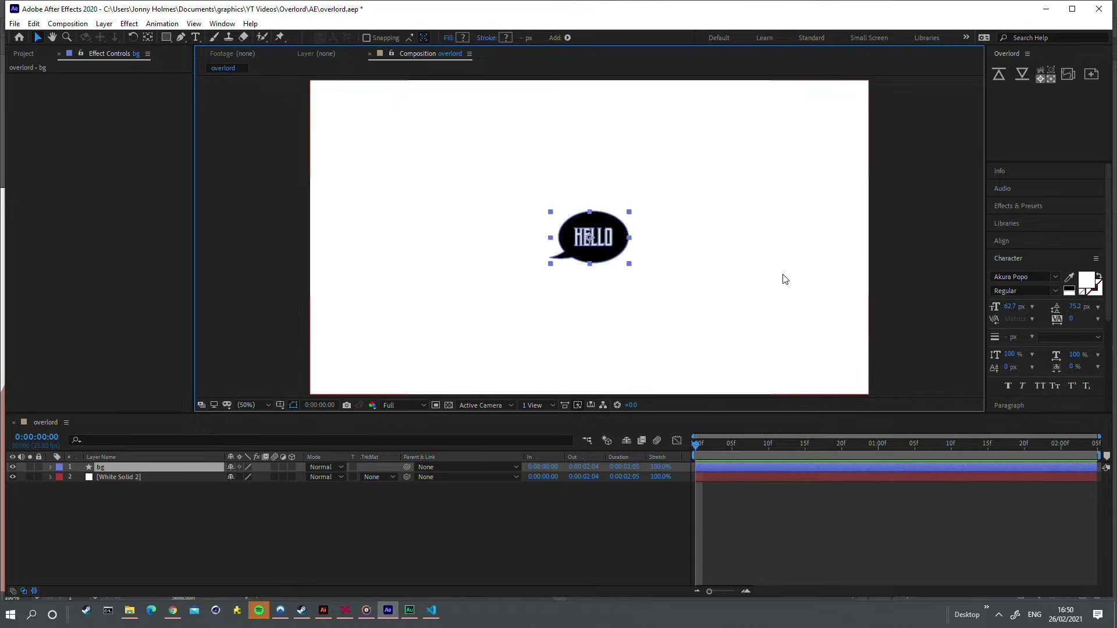
click(784, 279)
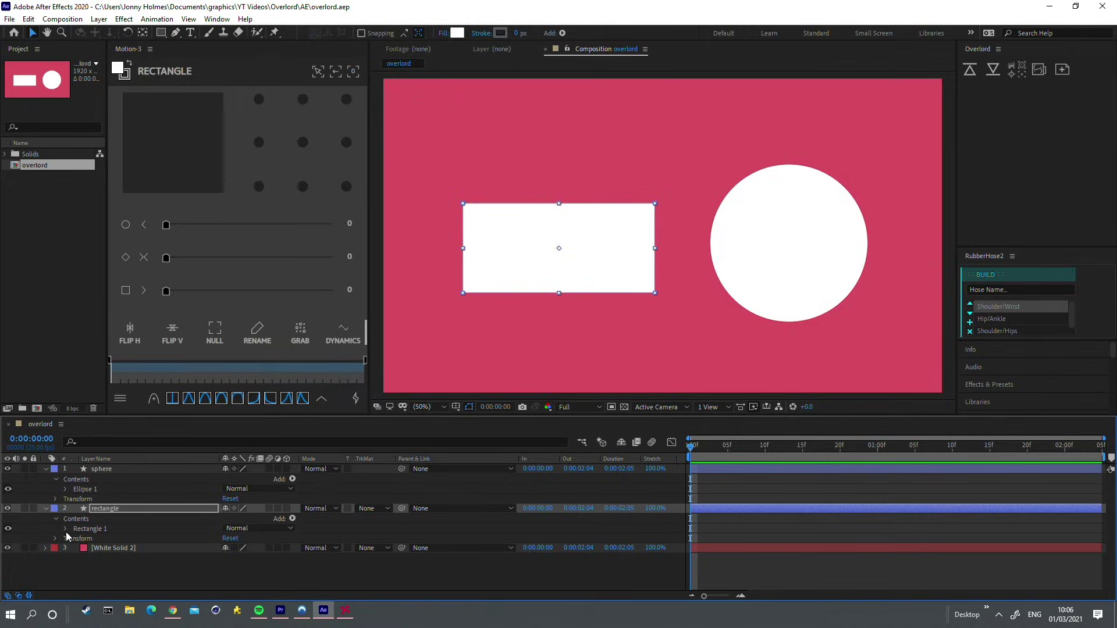
- Reveal the existing Rectangle 1's Size, Position and Roundness properties
click(97, 567)
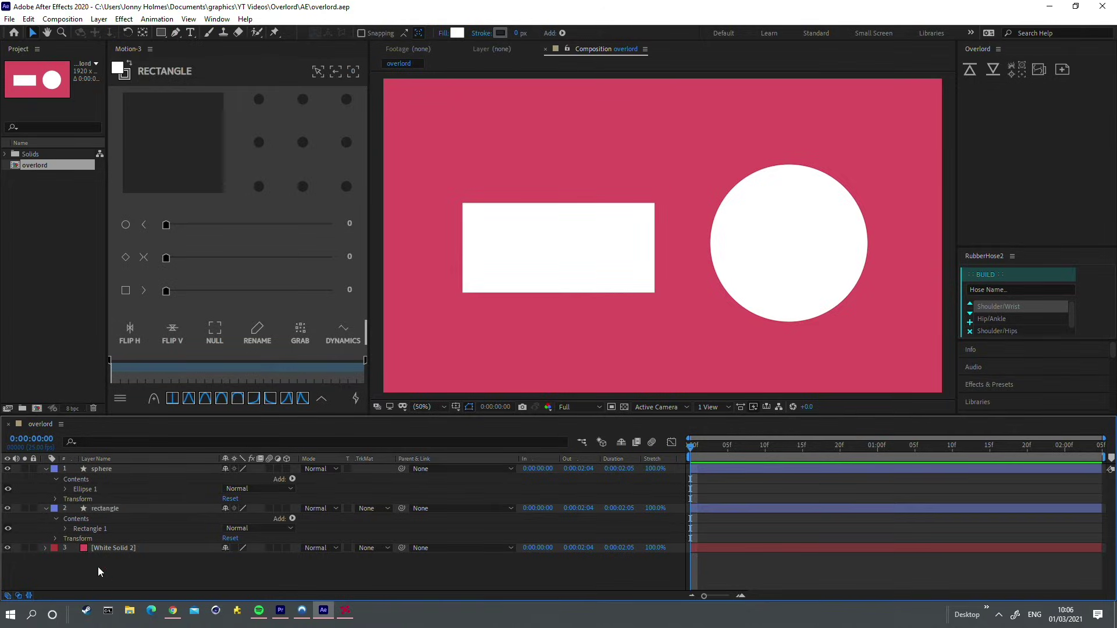
click(65, 528)
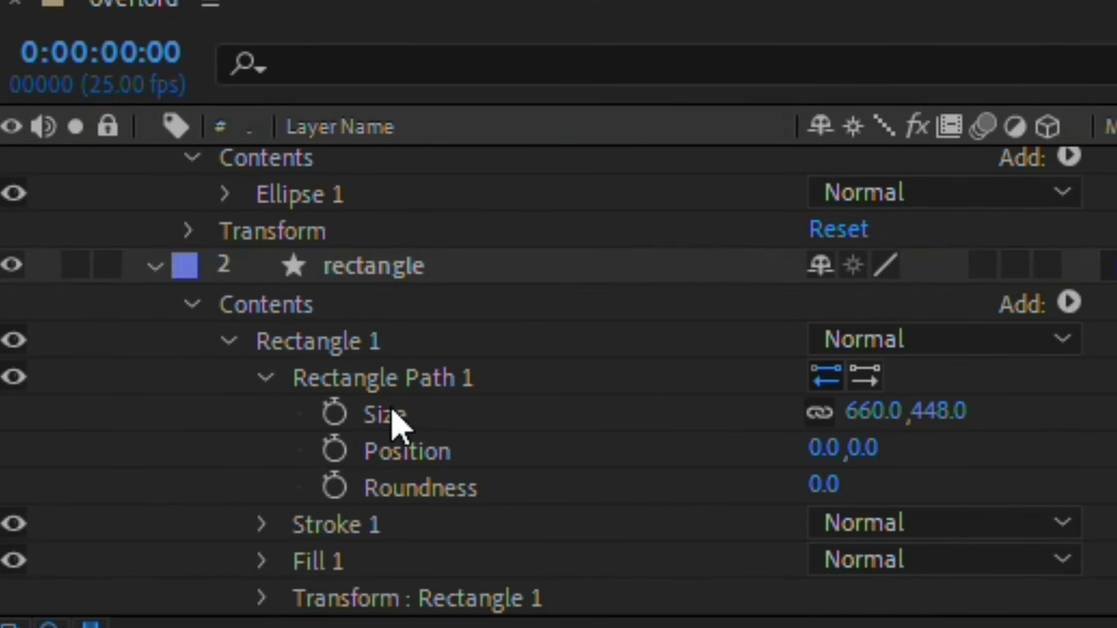
click(70, 548)
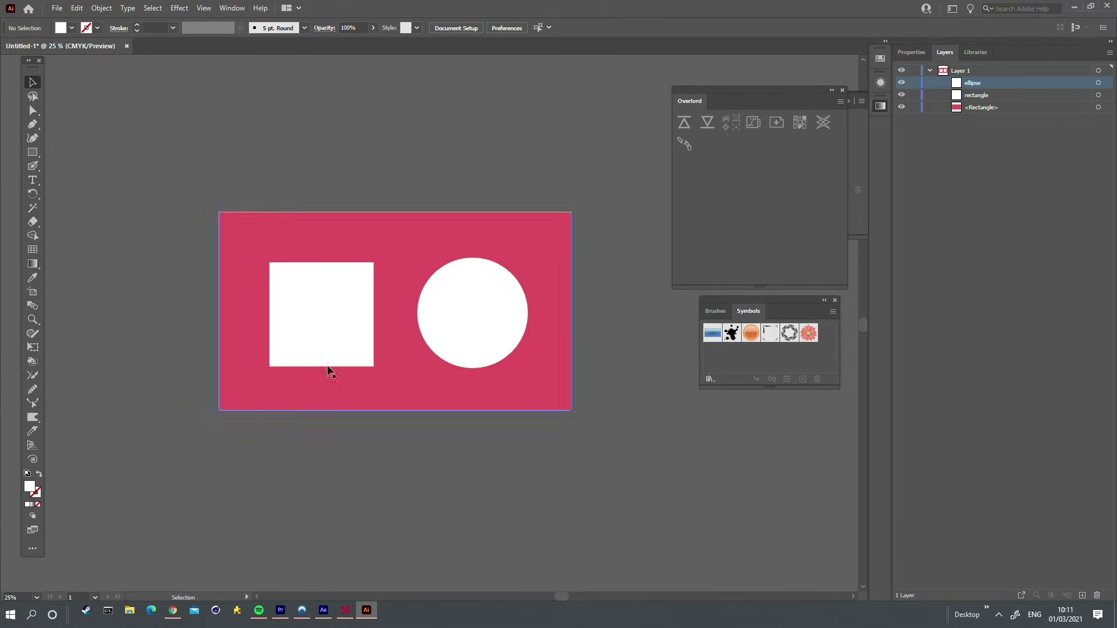
- Push the white square to After Effects and set Rectangle Path 1's Roundness to 61
click(325, 363)
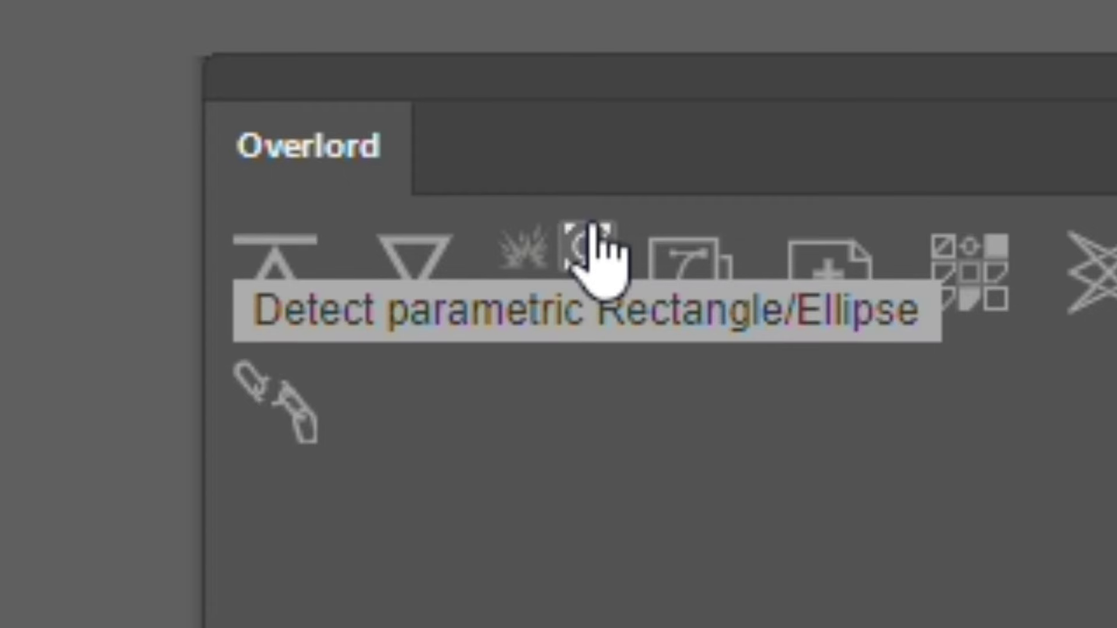
click(282, 279)
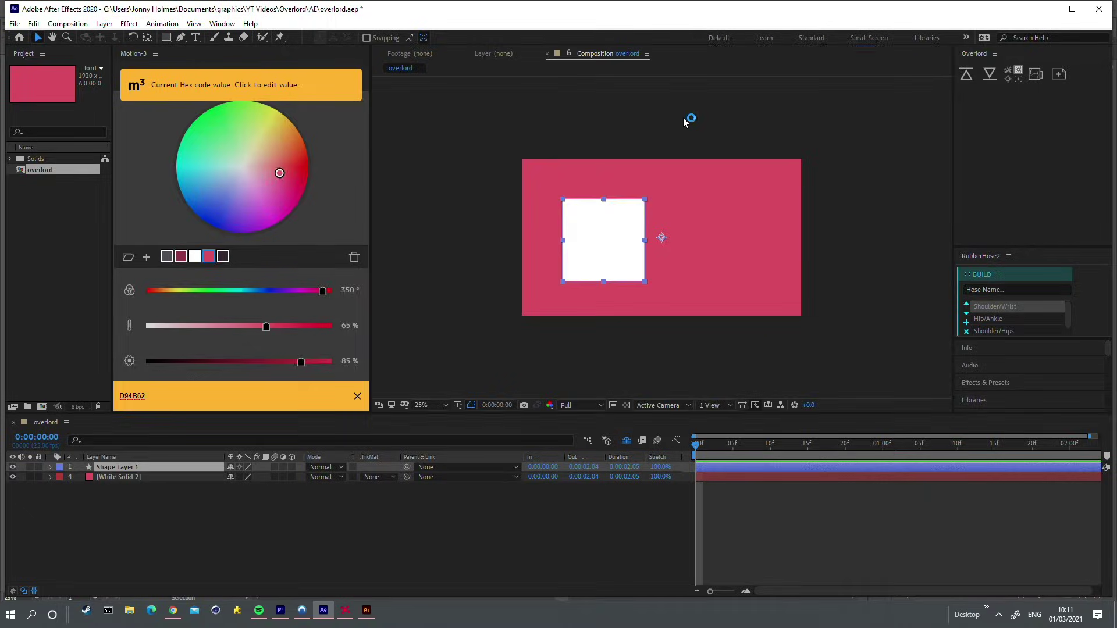
click(212, 545)
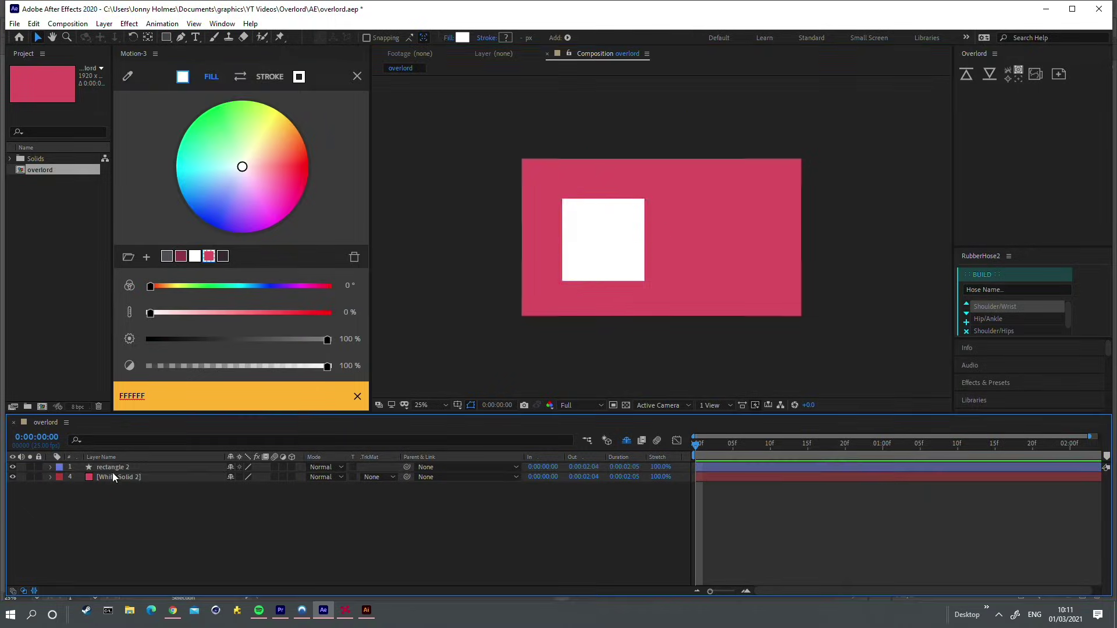
click(51, 467)
click(61, 477)
click(71, 487)
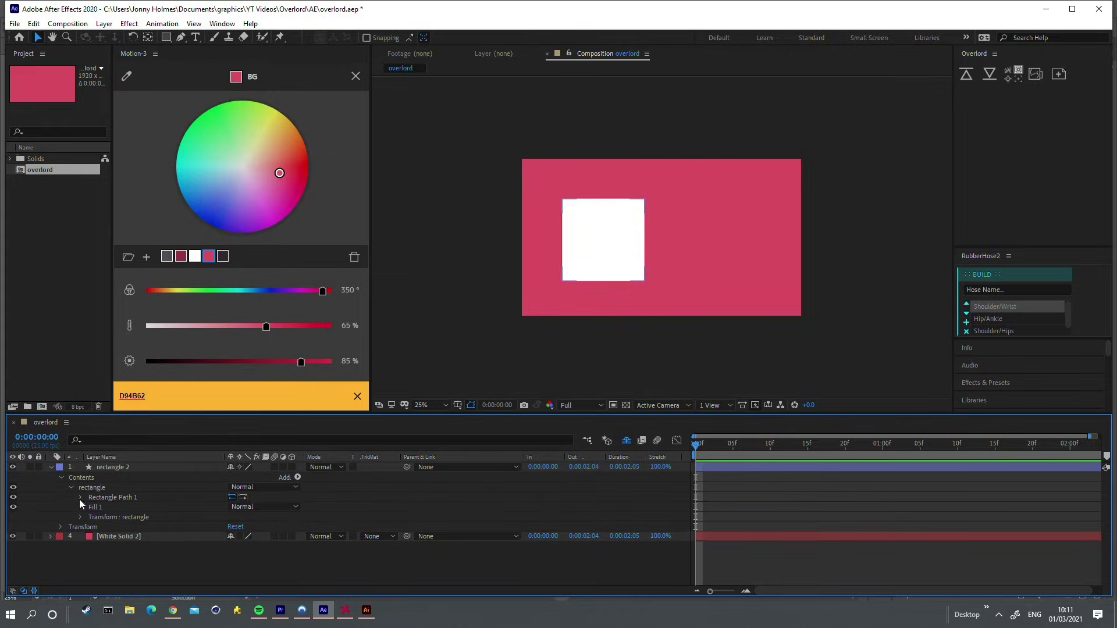
click(82, 498)
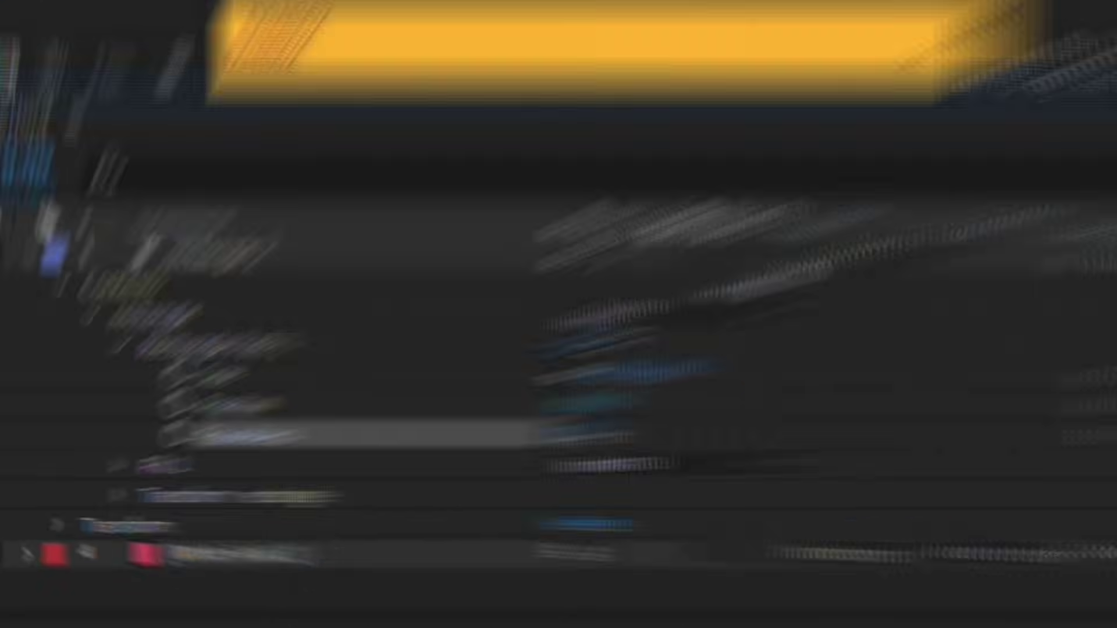
drag(235, 526, 268, 526)
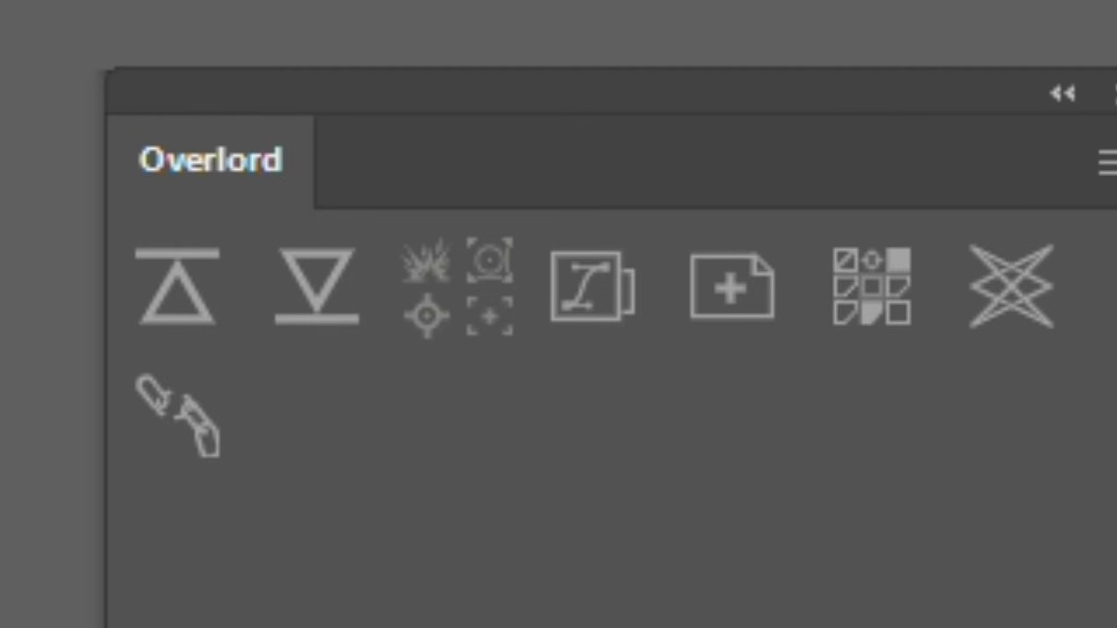
- Send the document's guides to After Effects, then import gradient.ai as a composition and open it
click(1028, 267)
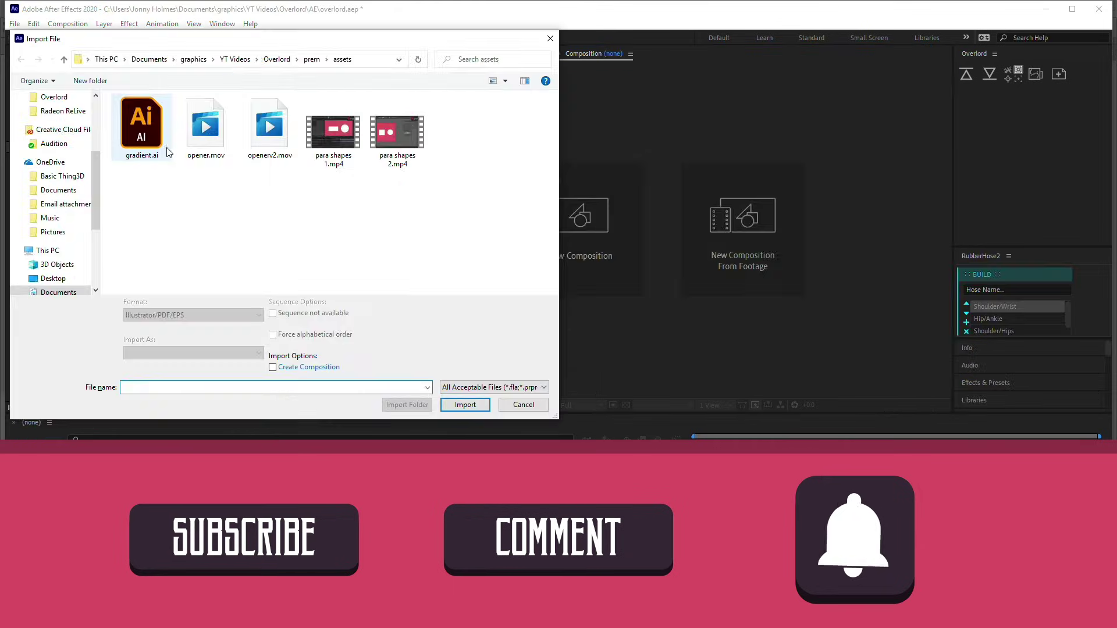
click(498, 399)
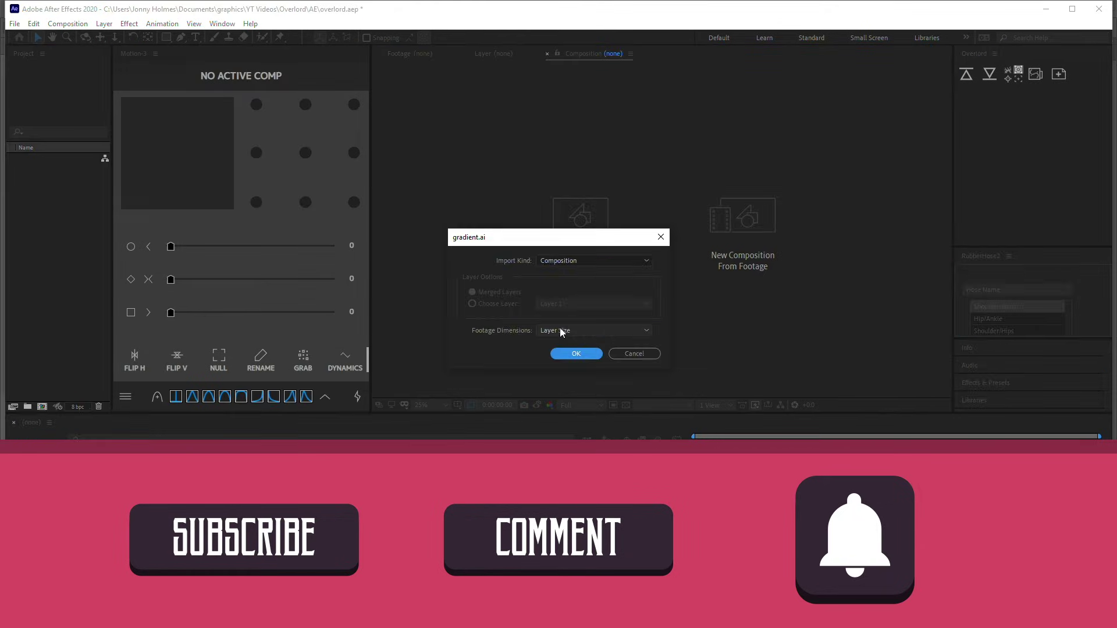
click(574, 351)
double_click(57, 171)
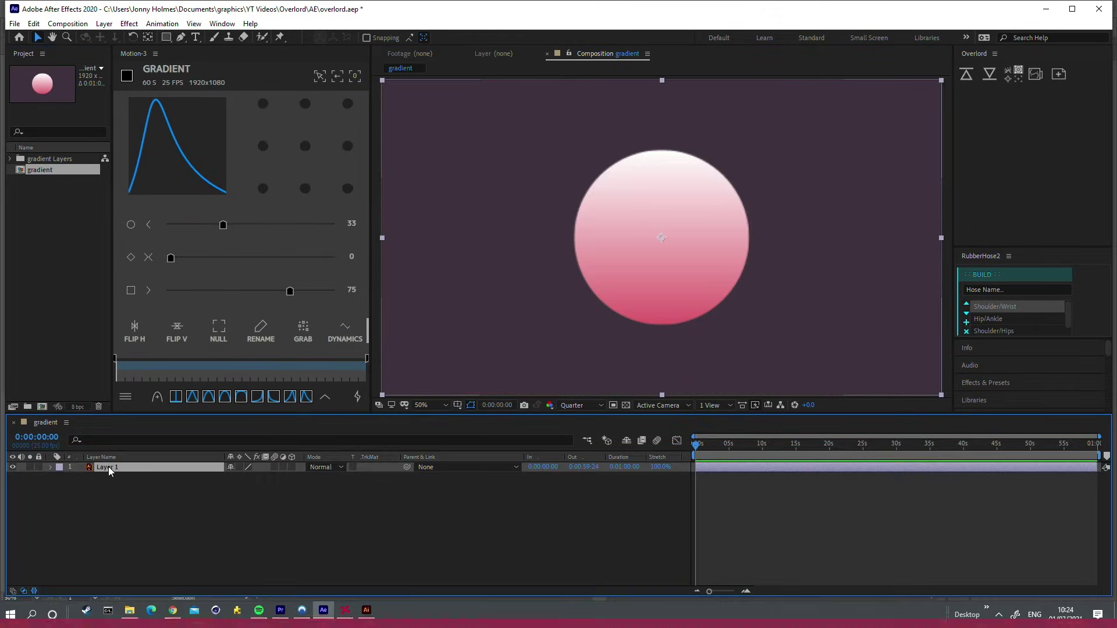
- Convert gradient Layer 1 to shapes and inspect the ellipse's editable gradient fill
right_click(109, 467)
mouse_move(145, 379)
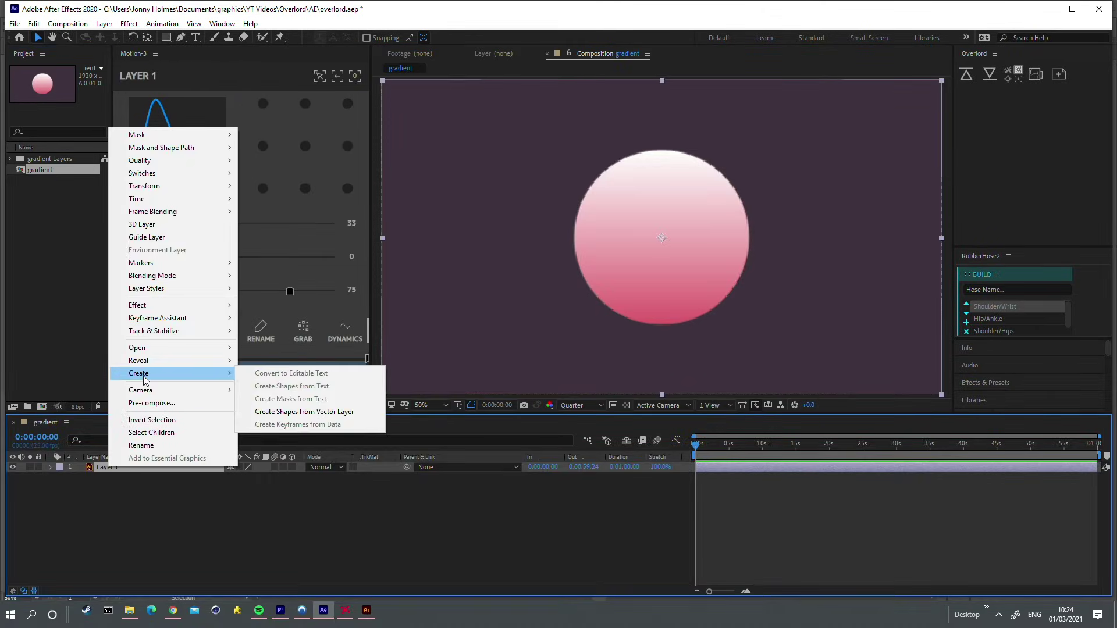
click(264, 413)
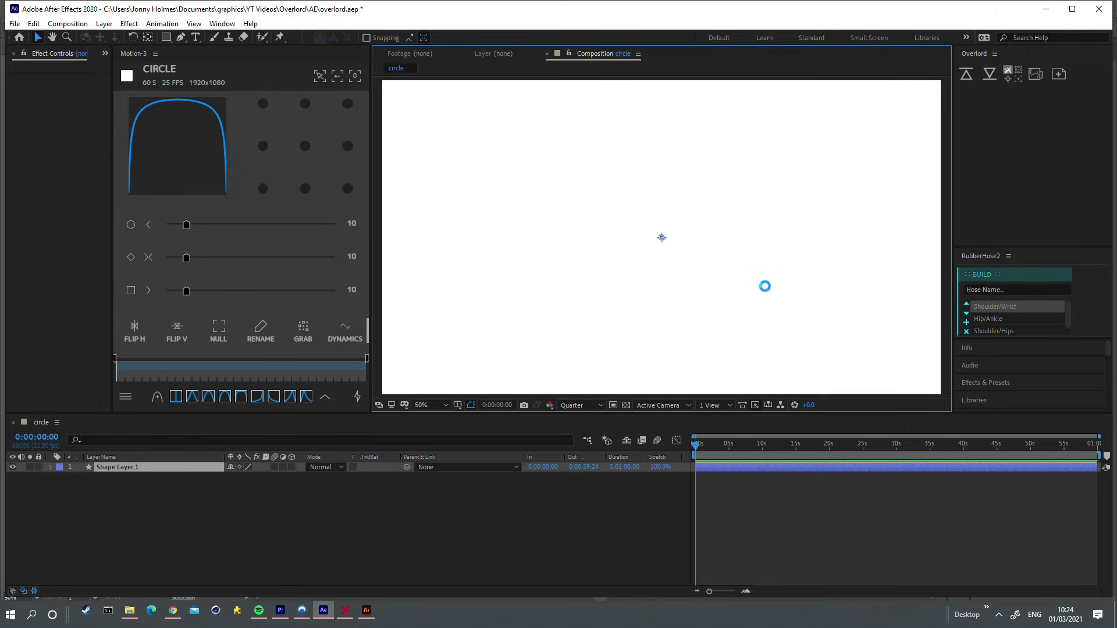
click(462, 38)
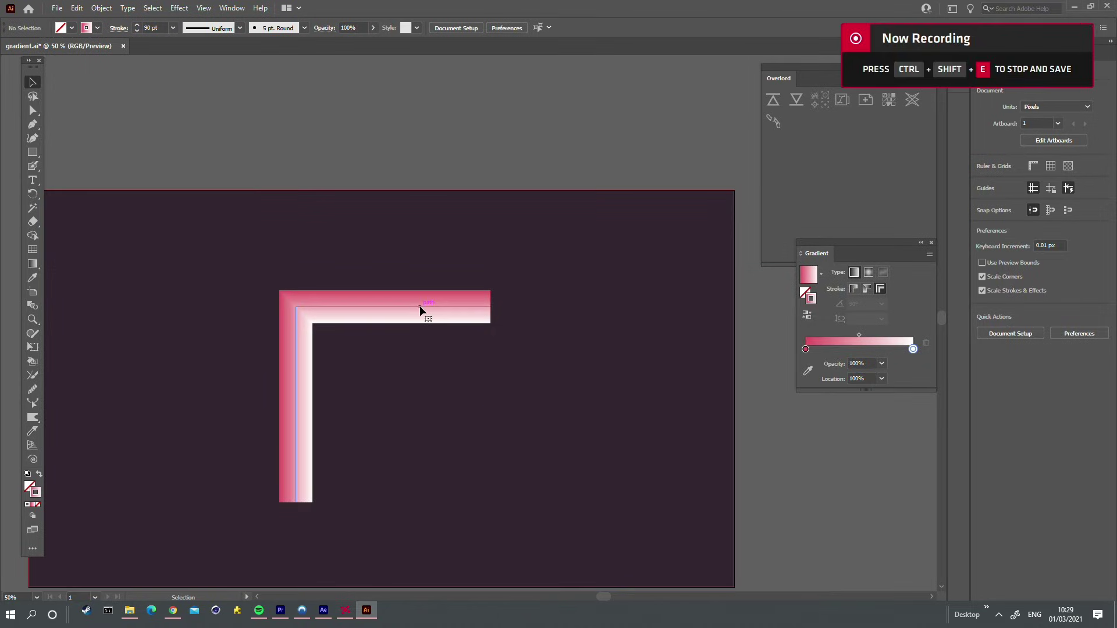
click(422, 311)
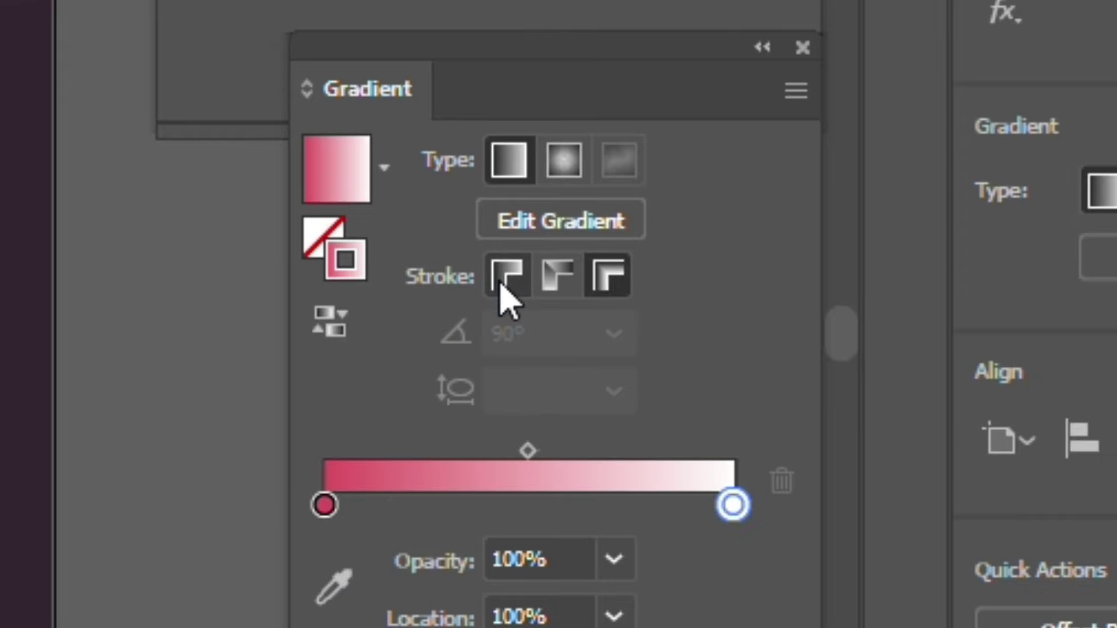
- Try the within and along stroke options, ending on Apply gradient across stroke
click(852, 303)
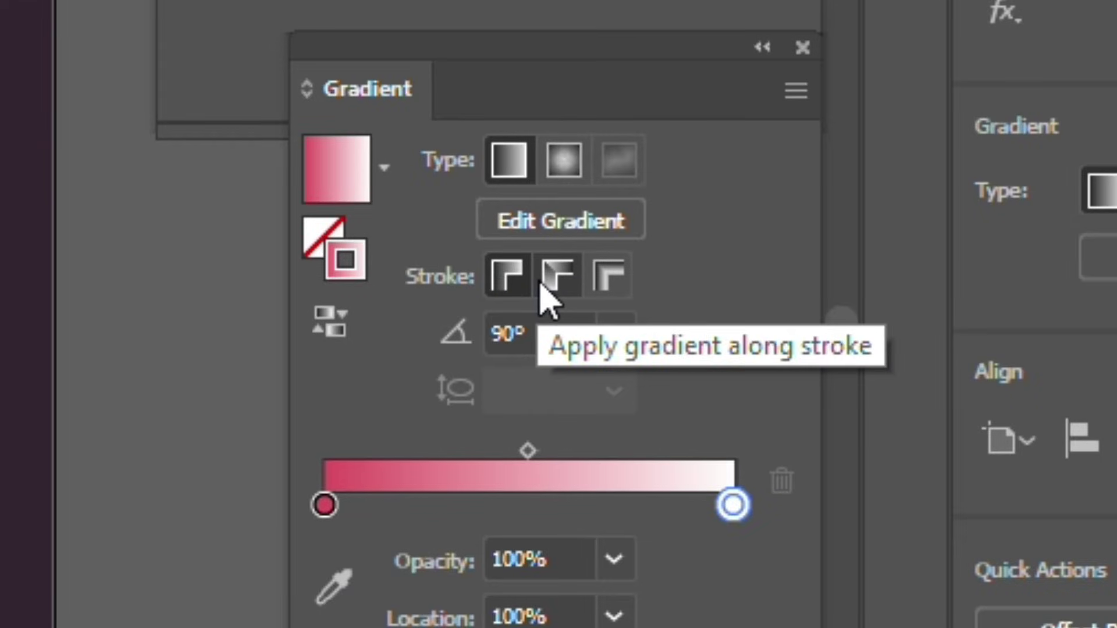
click(542, 283)
click(609, 276)
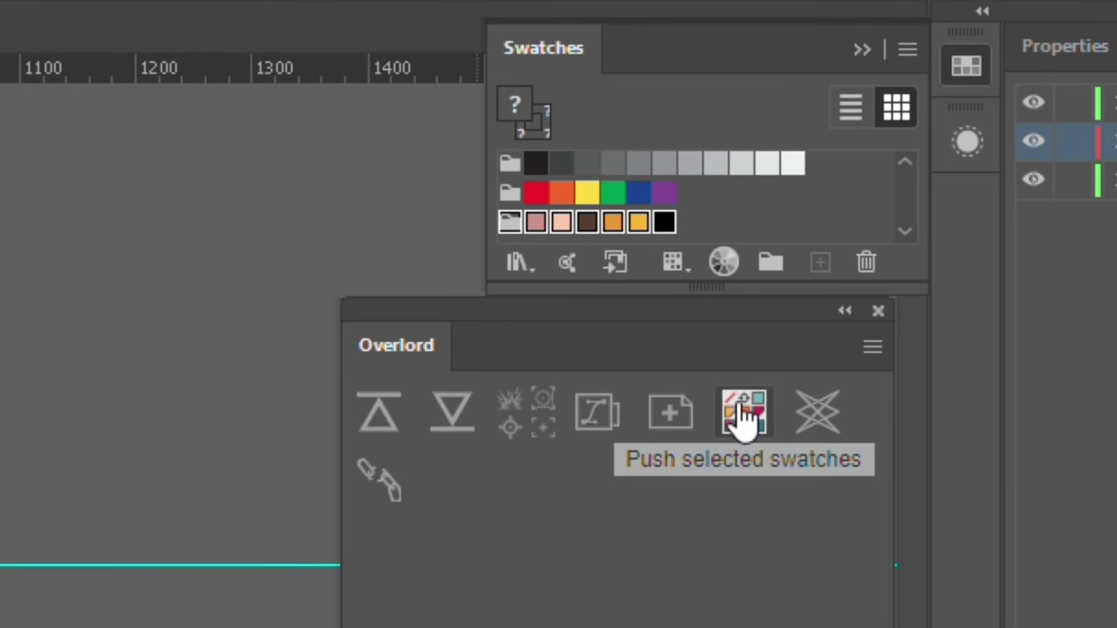
- Push both colour swatch groups to After Effects as a Ray Dynamic Color guide layer of chips
click(597, 413)
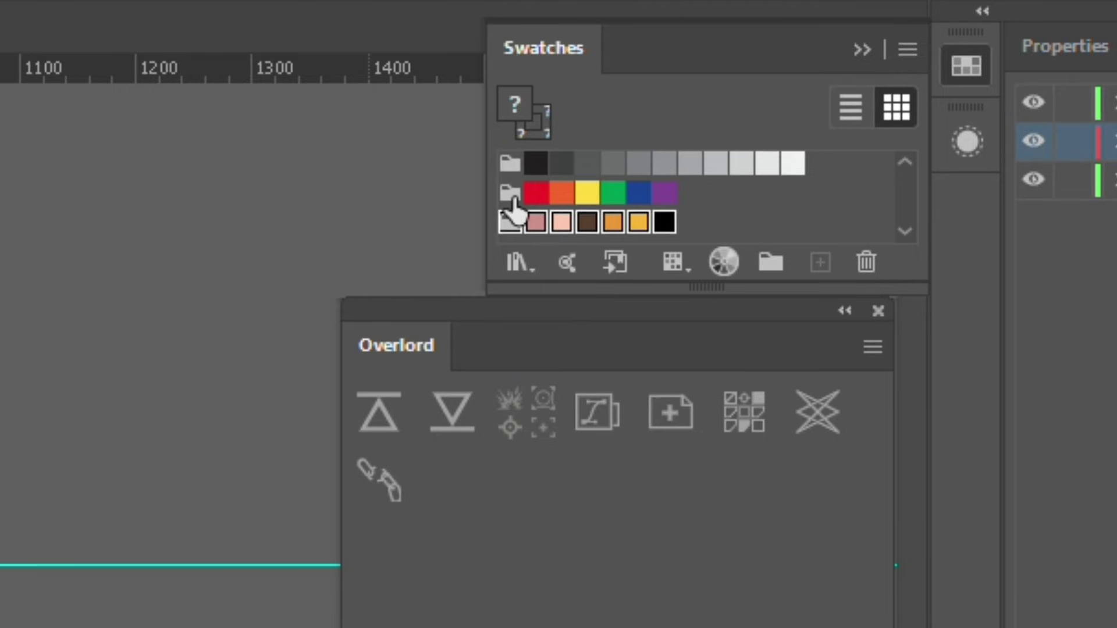
click(512, 196)
shift+click(510, 220)
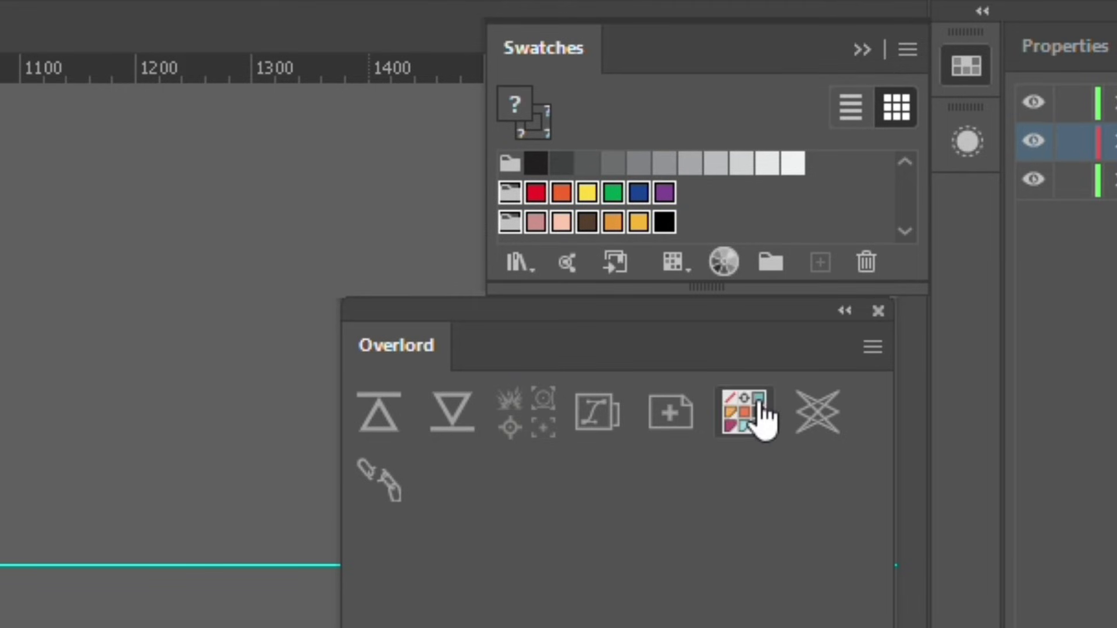
click(761, 416)
right_click(96, 468)
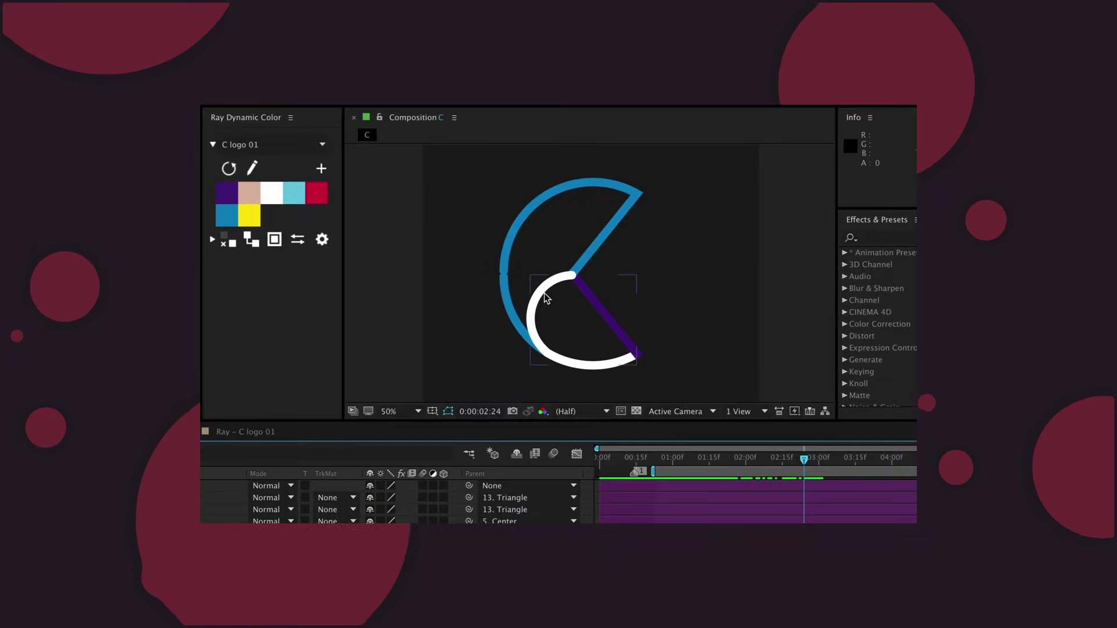
- With the white C layer selected, generate an Illustrator artboard sized to composition C
click(544, 293)
click(321, 199)
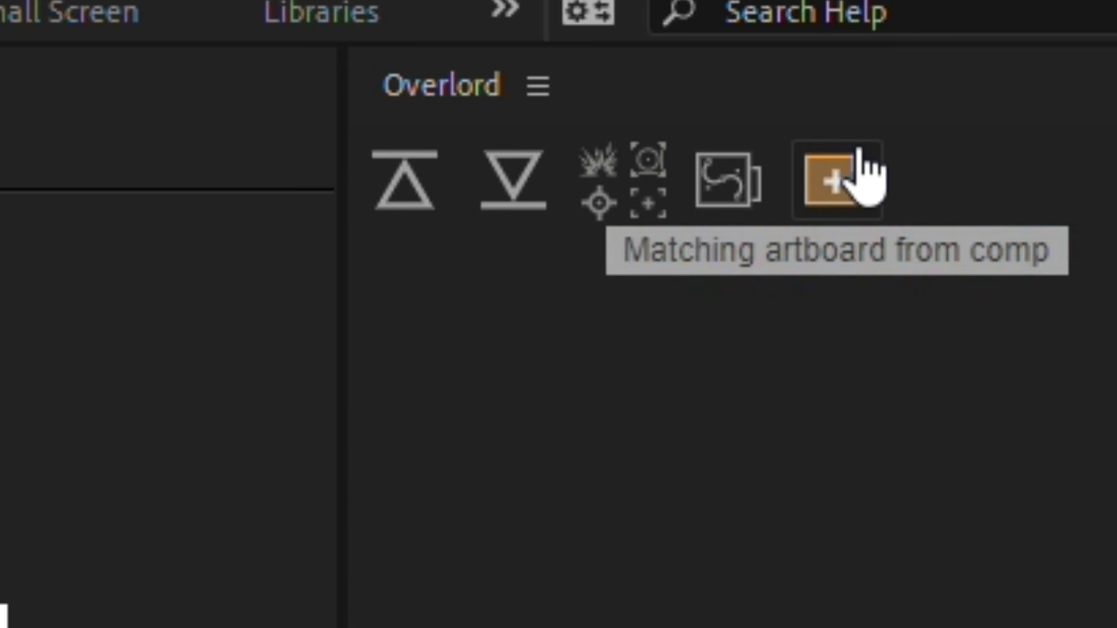
click(858, 152)
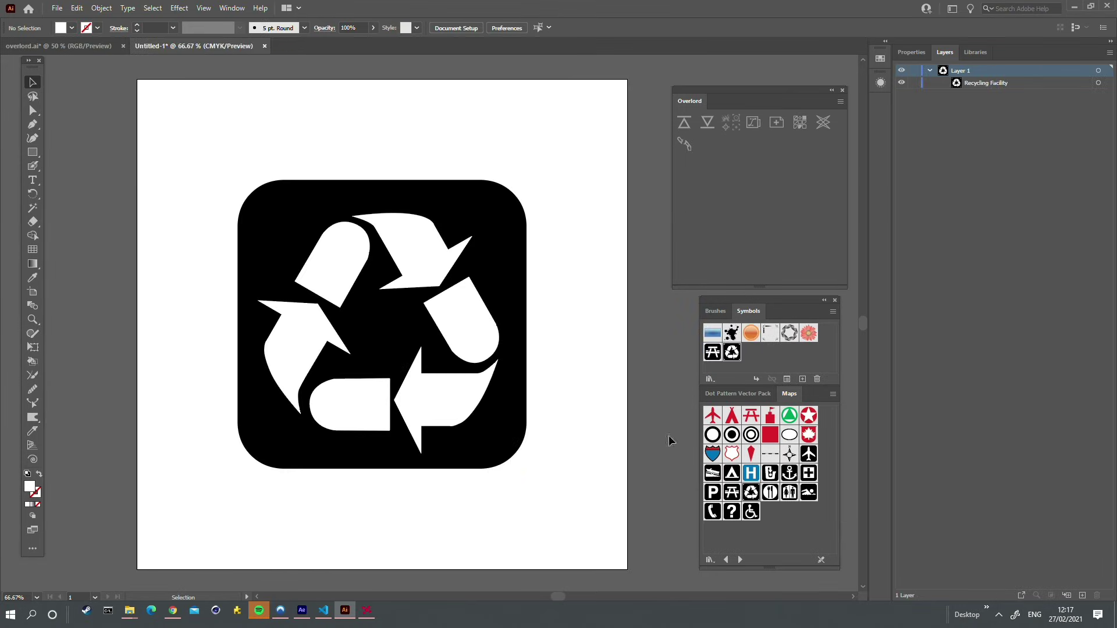
- Break the Recycling Facility symbol instance in Untitled-1 into plain artwork using Overlord
click(493, 259)
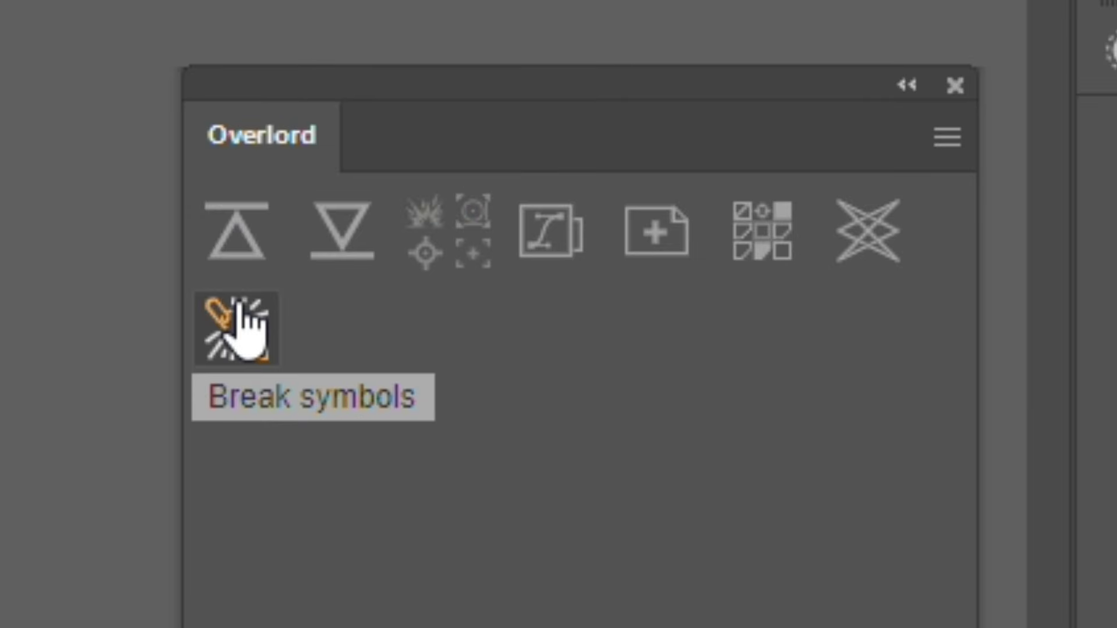
click(683, 142)
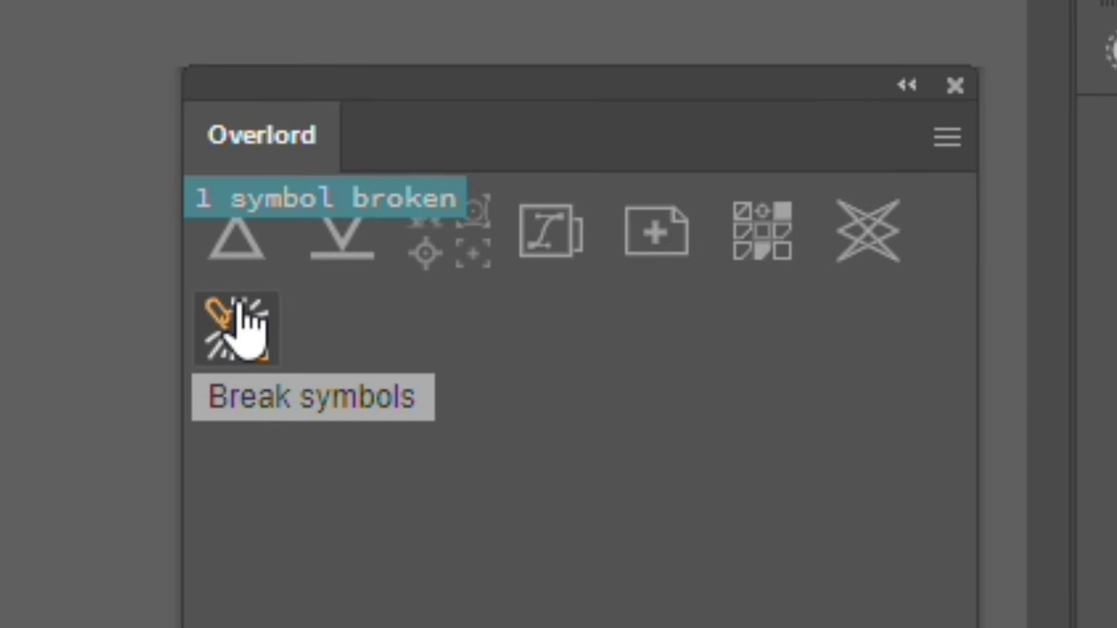